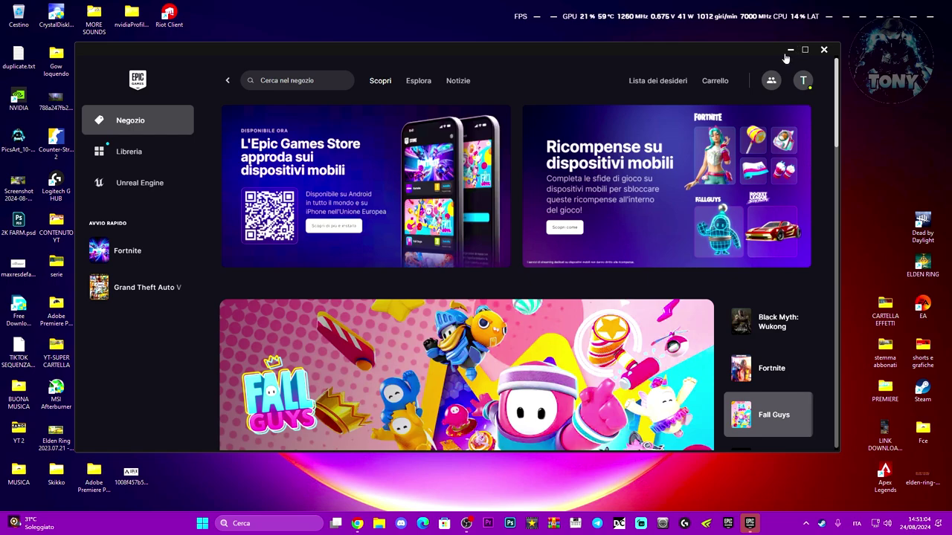
Close the Epic Games Launcher window and quit its background process completely.
left_click_drag(745, 61, 766, 59)
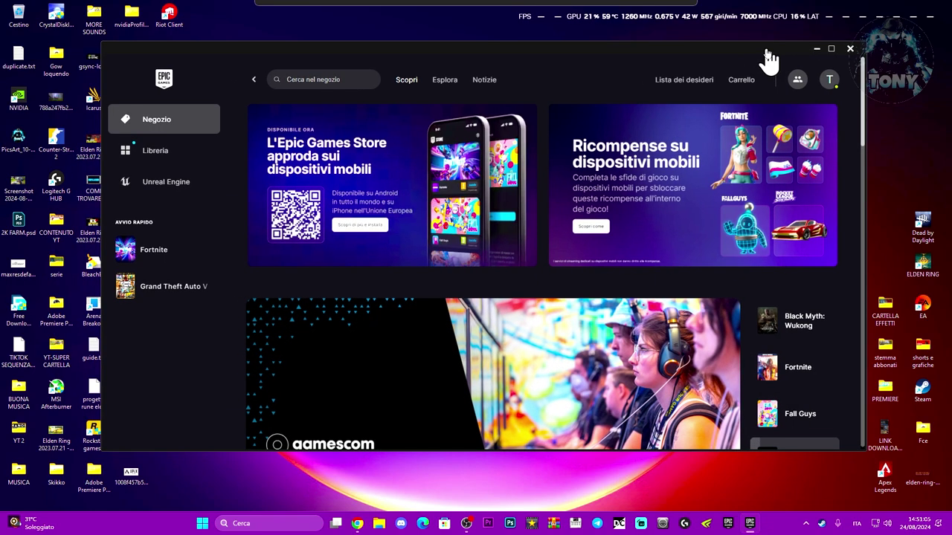
left_click(850, 49)
left_click(806, 523)
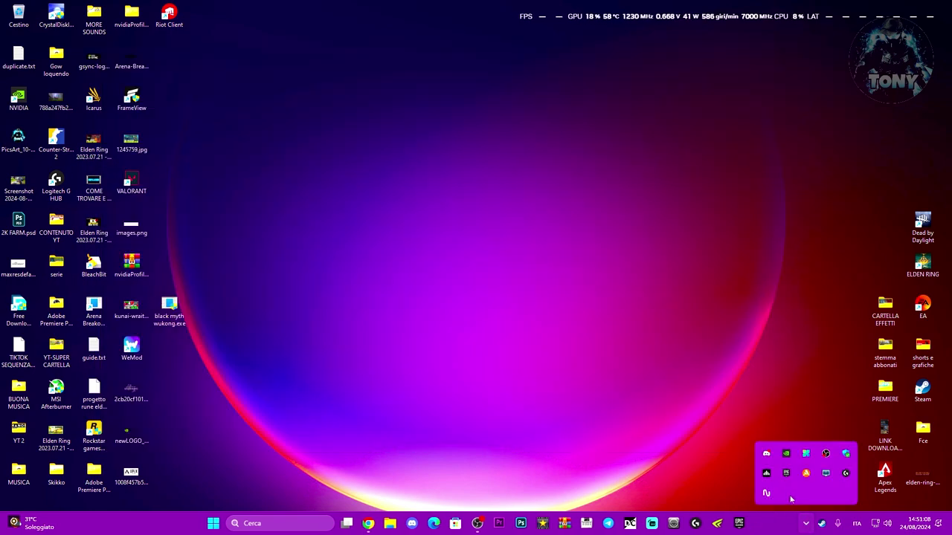
right_click(786, 474)
left_click(802, 473)
left_click(668, 419)
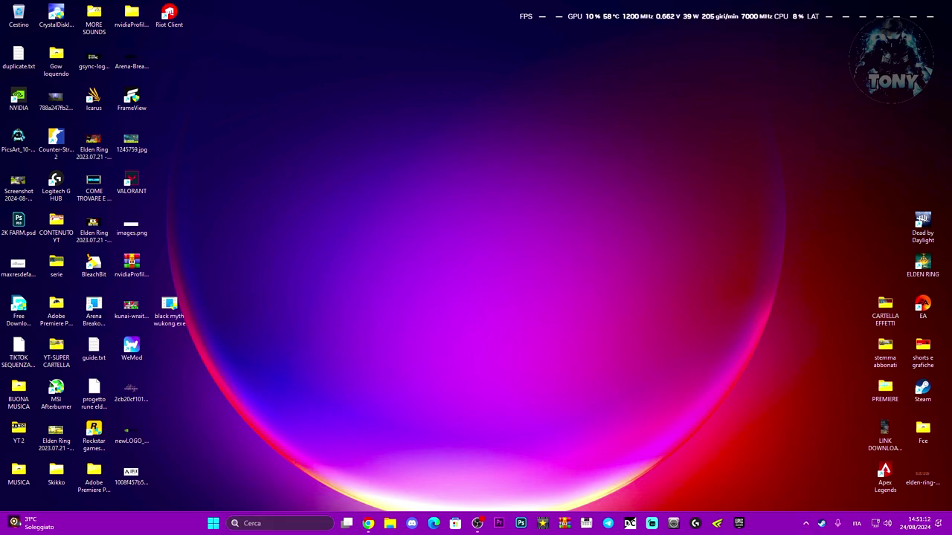
Open the Esegui (Run) dialog from a system search and run %appdata%.
left_click(272, 522)
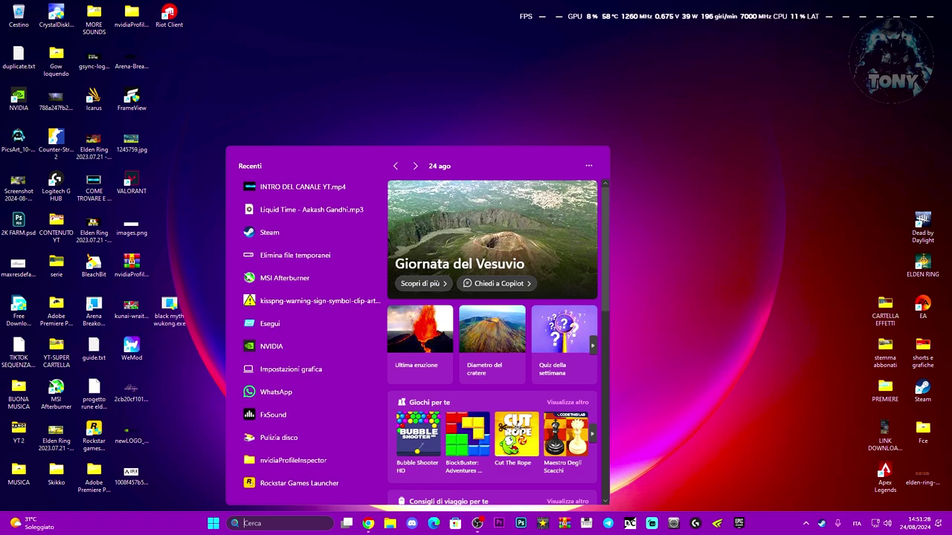
key("super")
type("esegui")
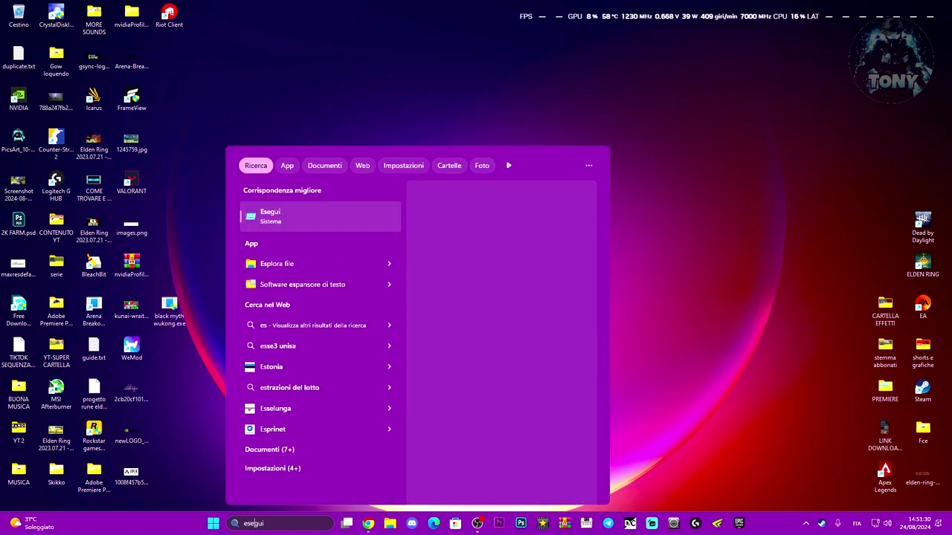
key("Return")
left_click_drag(133, 410, 498, 282)
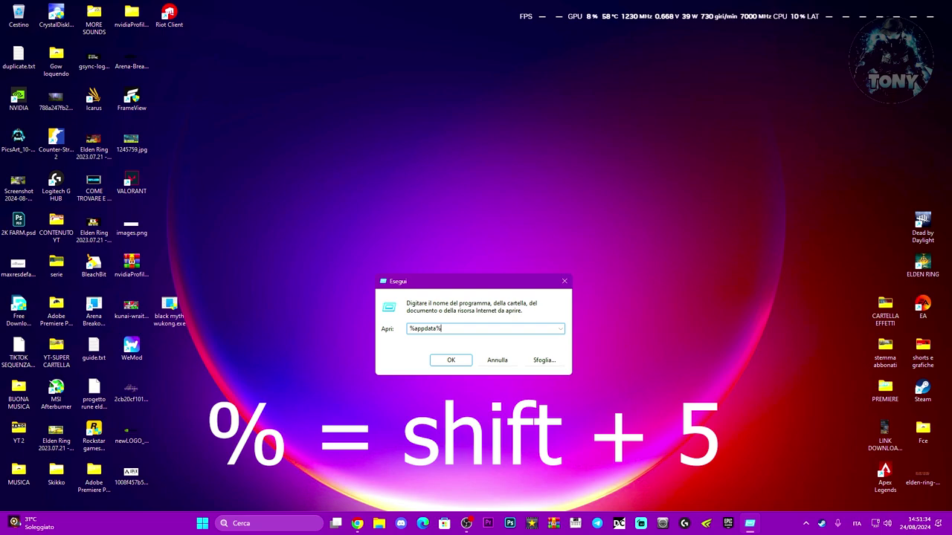
left_click(442, 360)
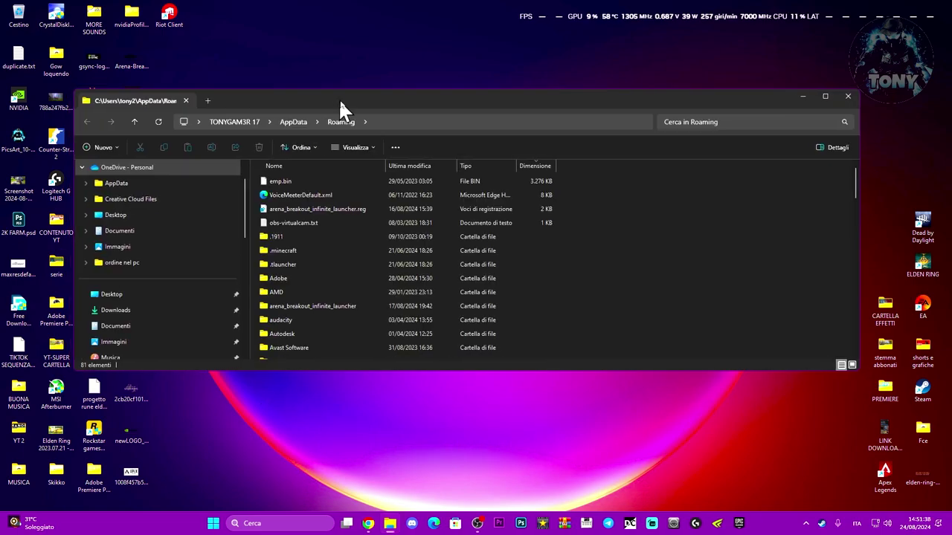
Go up from Roaming to the AppData folder and open its Local subfolder.
left_click_drag(338, 98, 372, 98)
left_click(321, 121)
left_click(367, 121)
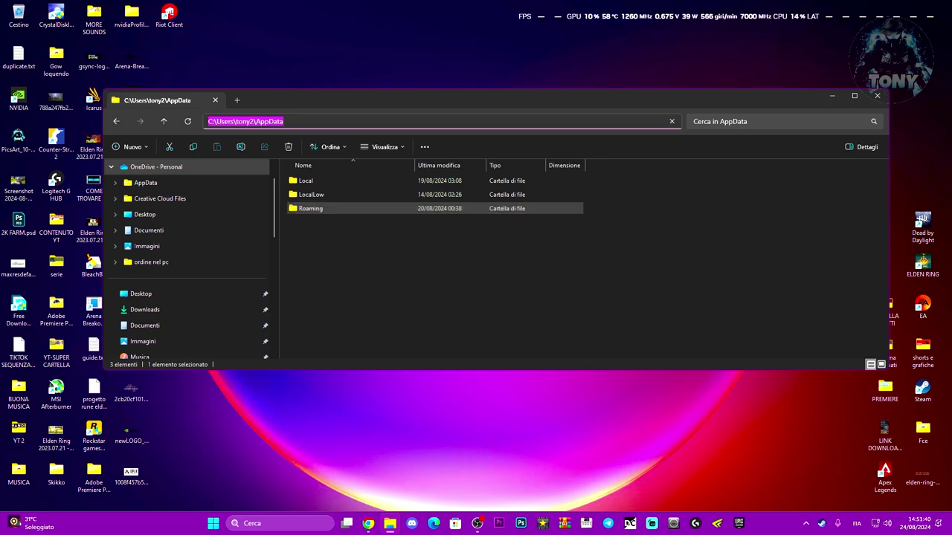
left_click(332, 223)
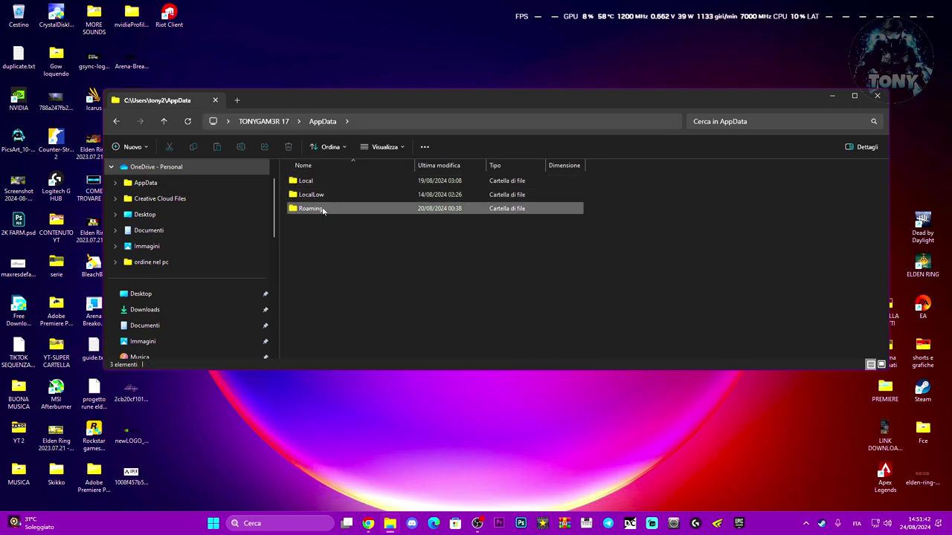
left_click(324, 183)
double_click(354, 188)
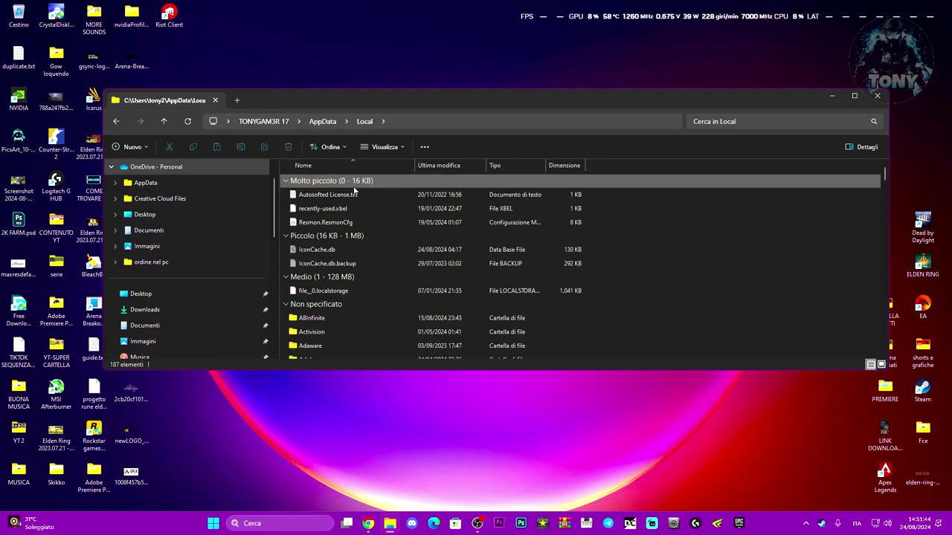
Delete the FortniteGame folder from AppData\Local and return to the AppData folder.
scroll(384, 253, "down", 10)
scroll(387, 257, "down", 10)
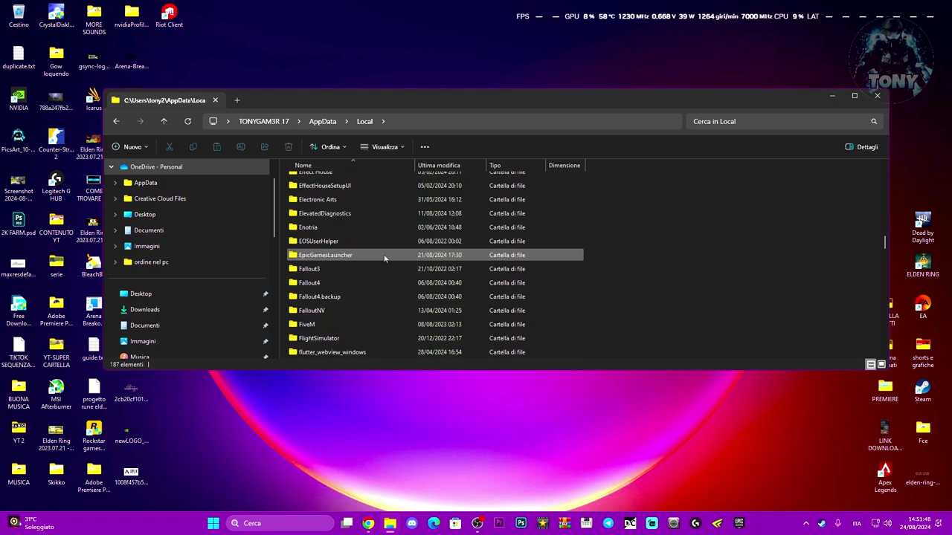
scroll(366, 312, "down", 2)
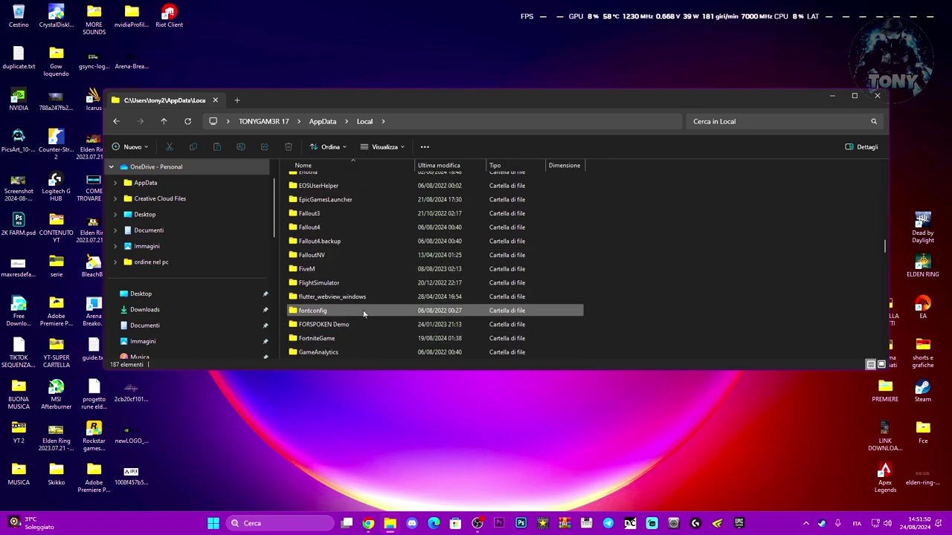
left_click(357, 340)
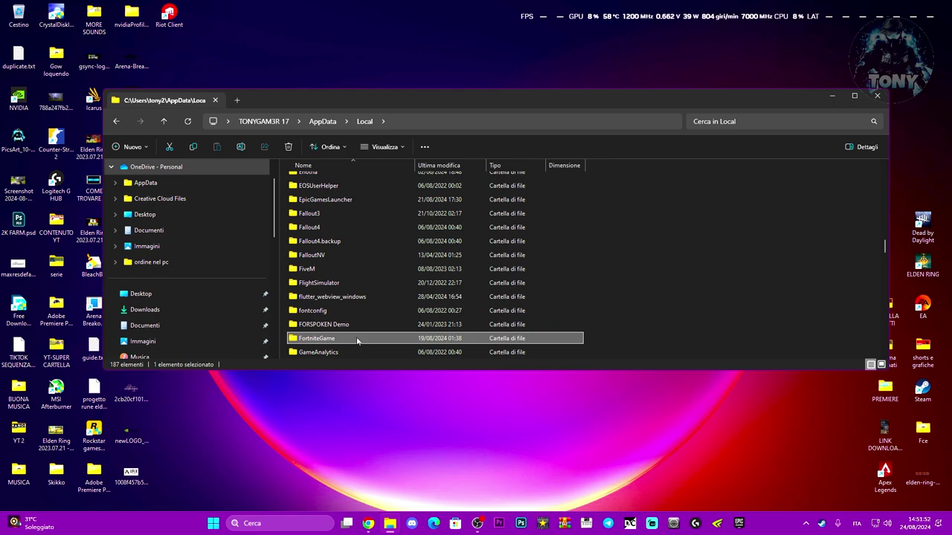
key("Delete")
left_click(118, 123)
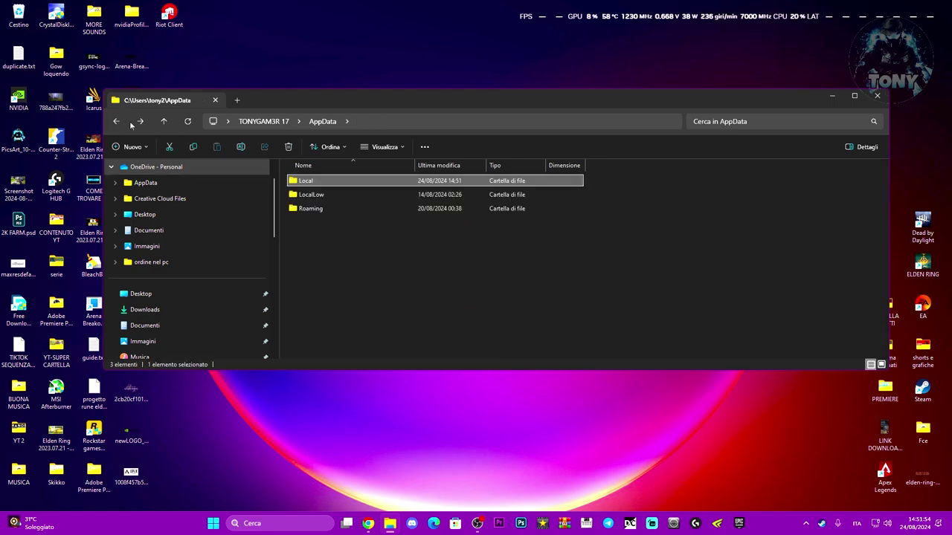
Open the LocalLow folder and look through its list of game folders.
left_click_drag(371, 98, 406, 104)
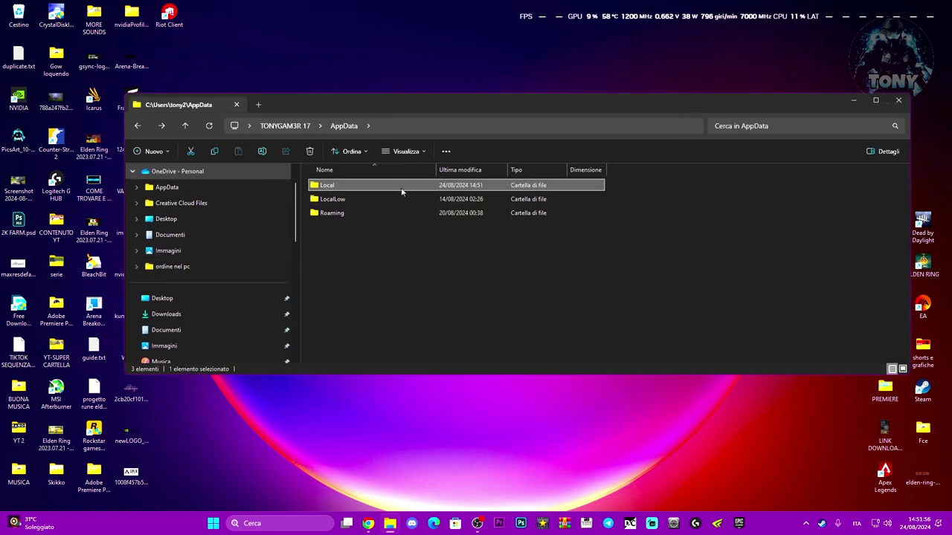
double_click(356, 200)
scroll(409, 278, "down", 3)
scroll(408, 278, "up", 4)
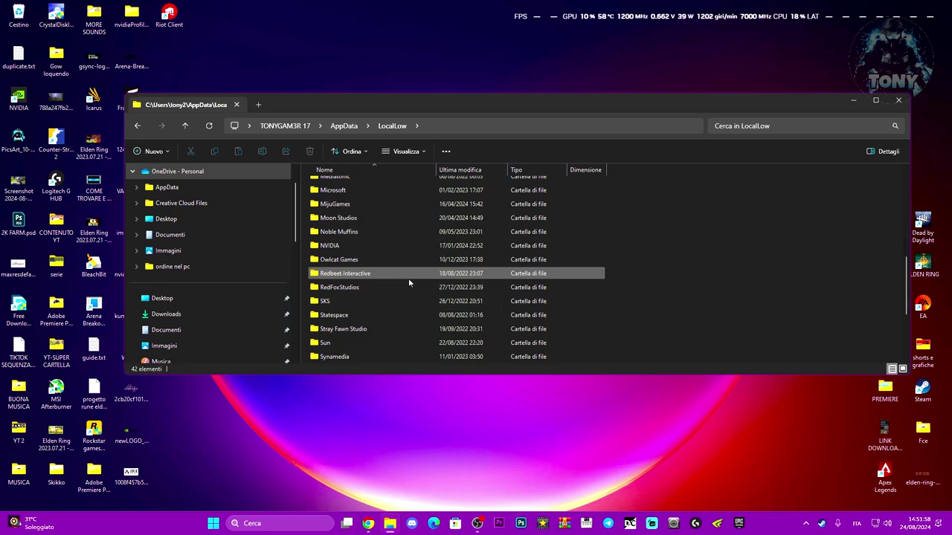
scroll(377, 267, "down", 2)
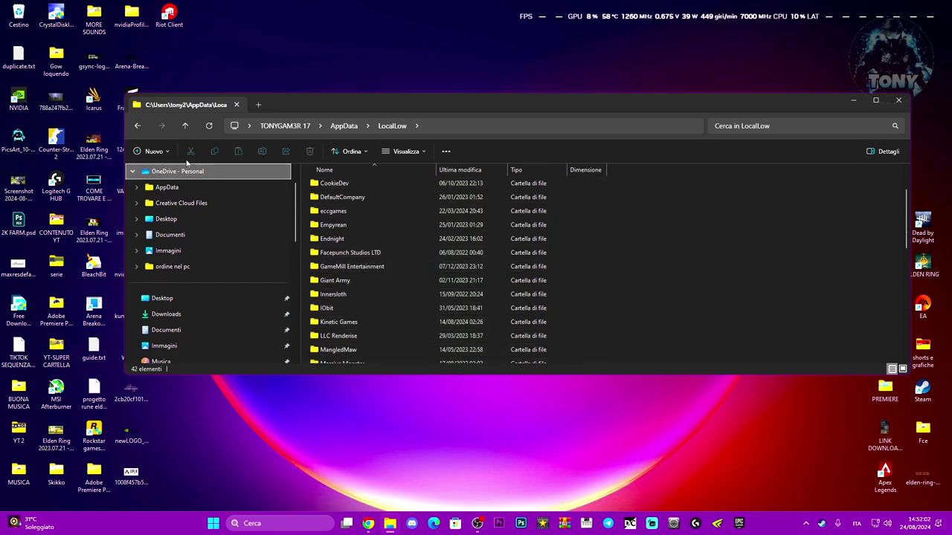
Look through the folders inside Roaming and return to the AppData folder.
key("alt+Left")
double_click(357, 215)
scroll(371, 238, "down", 8)
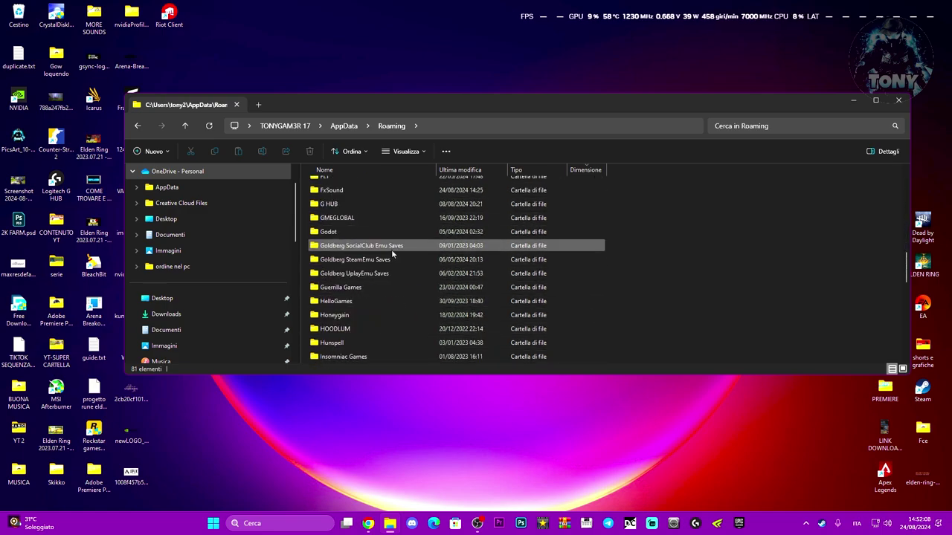
scroll(391, 249, "up", 10)
scroll(392, 249, "down", 5)
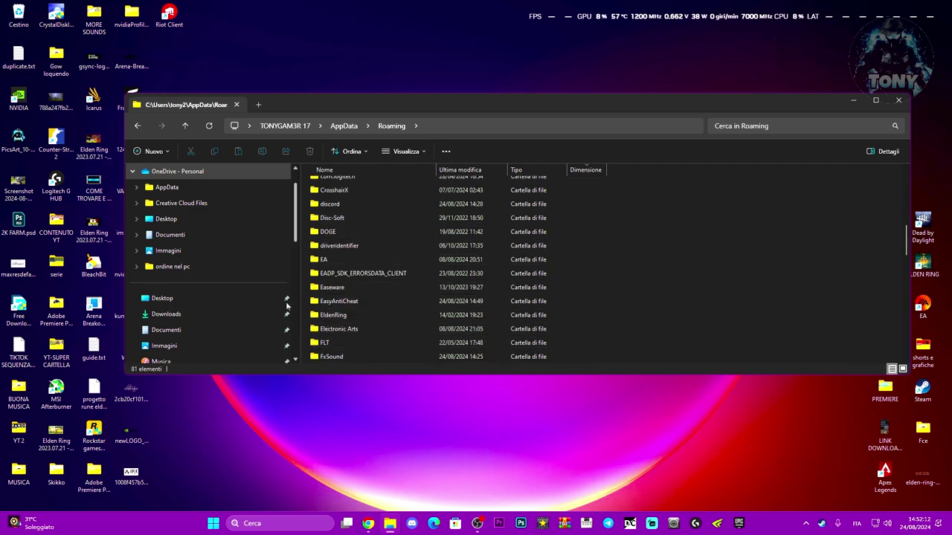
left_click(137, 126)
left_click_drag(327, 110, 345, 113)
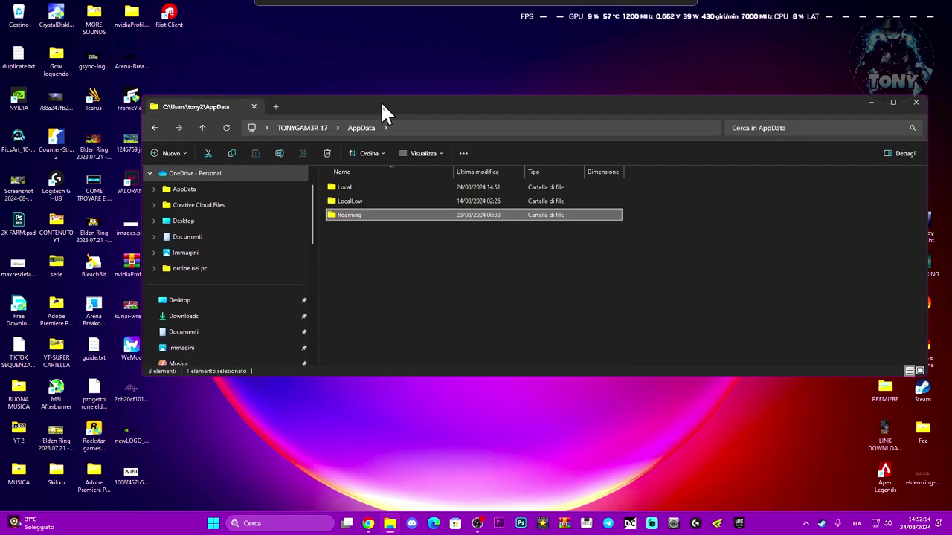
left_click(179, 128)
left_click(155, 128)
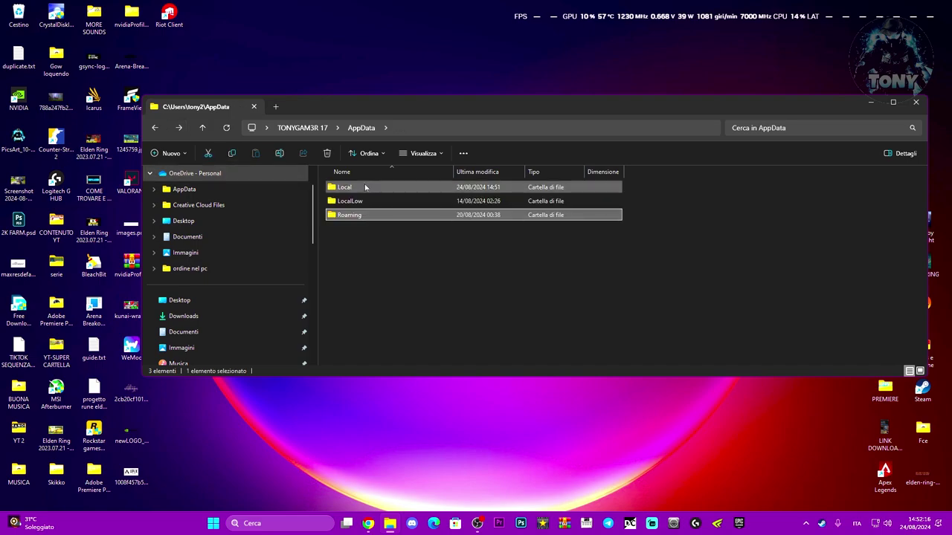
Delete the EpicGamesLauncher folder from AppData\Local.
double_click(353, 186)
scroll(440, 279, "down", 12)
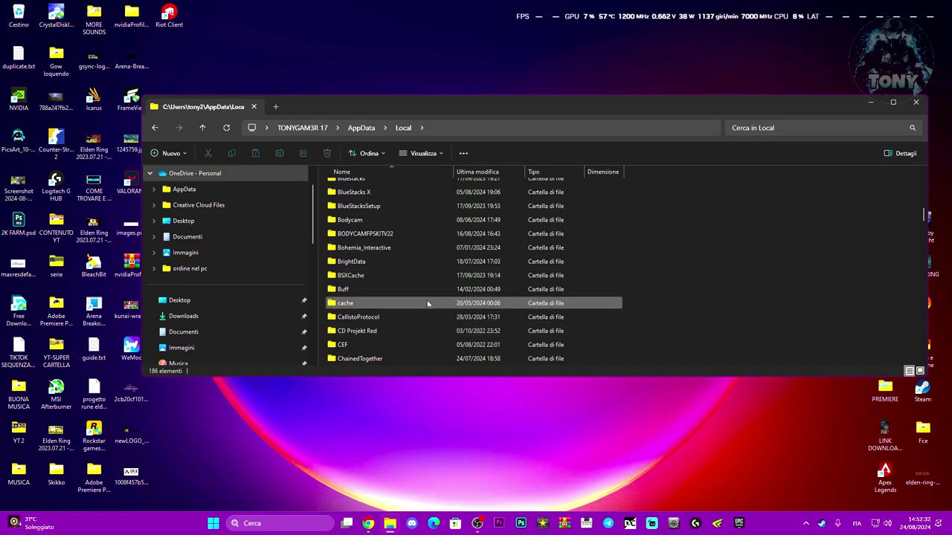
scroll(425, 302, "down", 3)
scroll(428, 304, "down", 7)
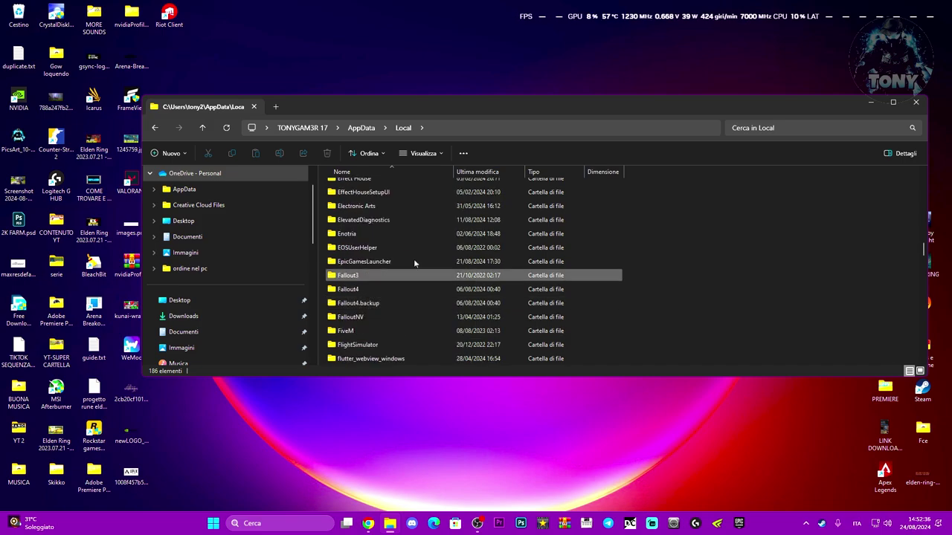
left_click(375, 262)
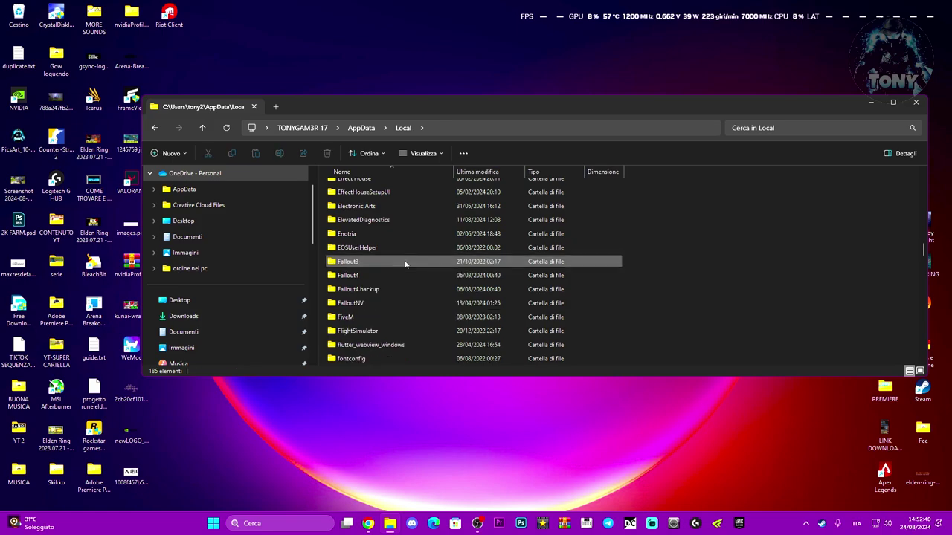
key("Delete")
scroll(410, 268, "down", 3)
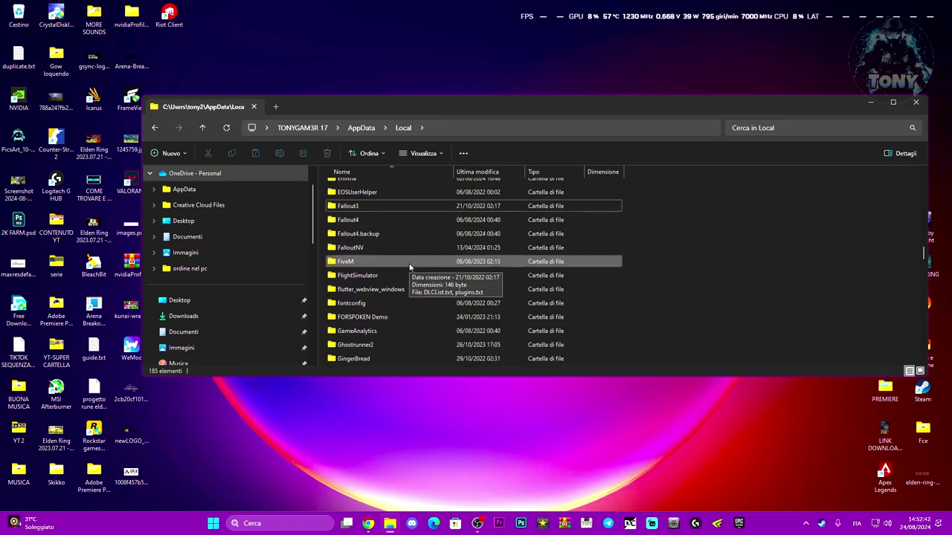
Empty the Recycle Bin permanently and close the File Explorer window.
right_click(18, 16)
left_click(53, 71)
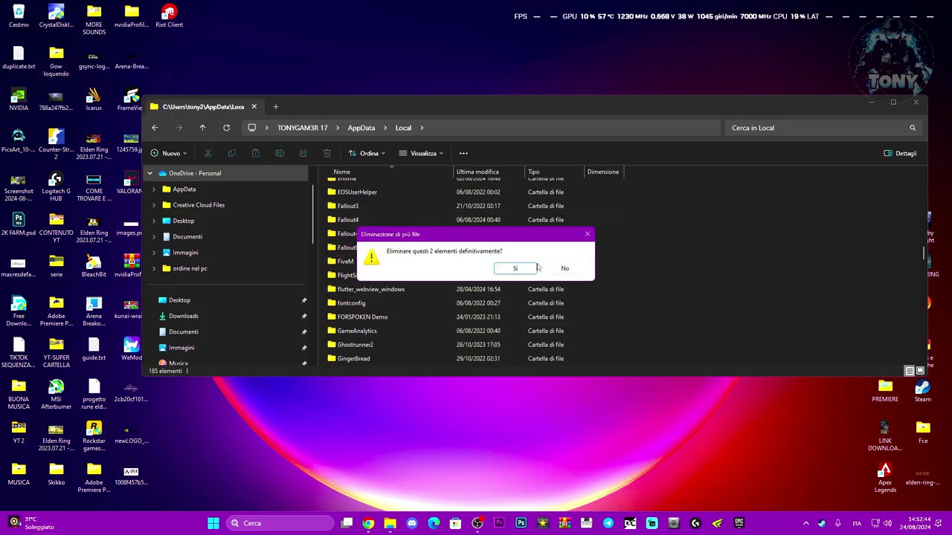
left_click(527, 269)
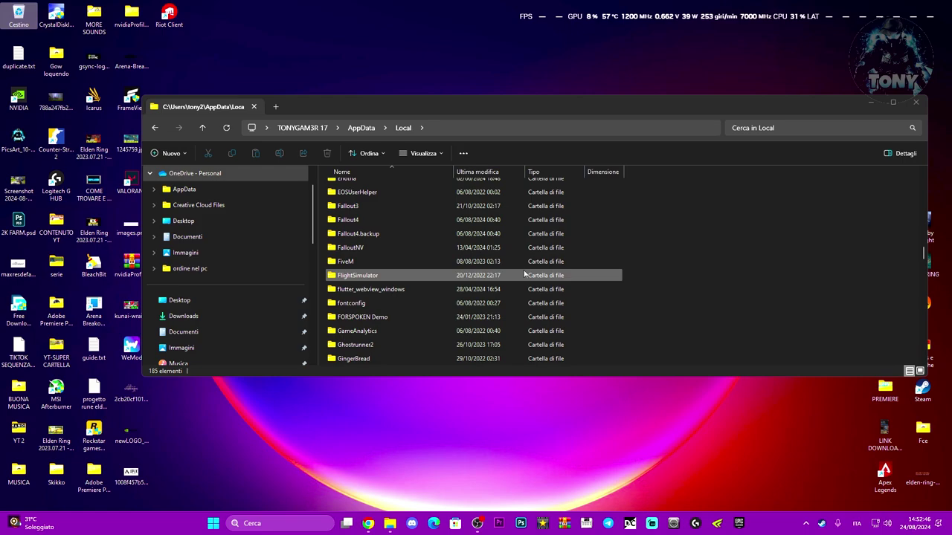
scroll(267, 297, "down", 3)
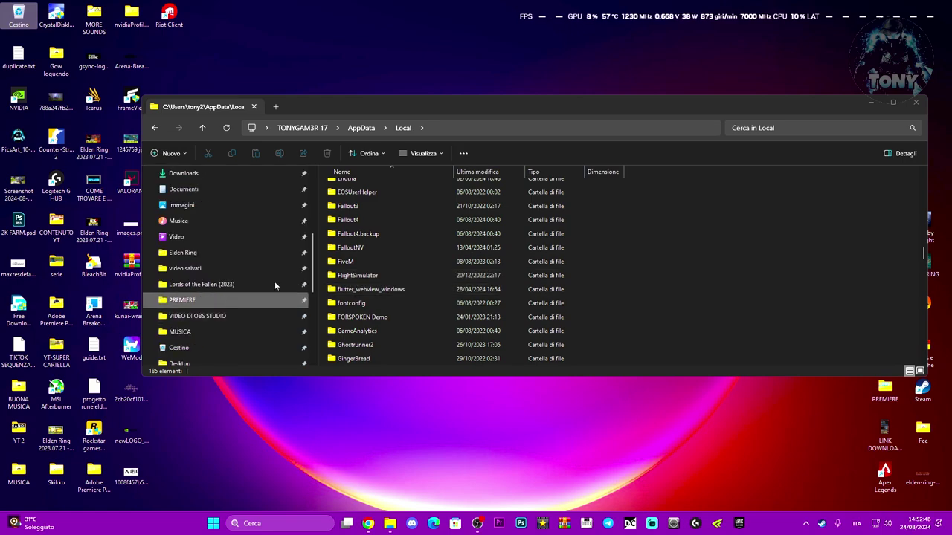
left_click(898, 103)
Search for "disk", open Pulizia disco (Disk Cleanup) and start analysing drive C:.
left_click(287, 522)
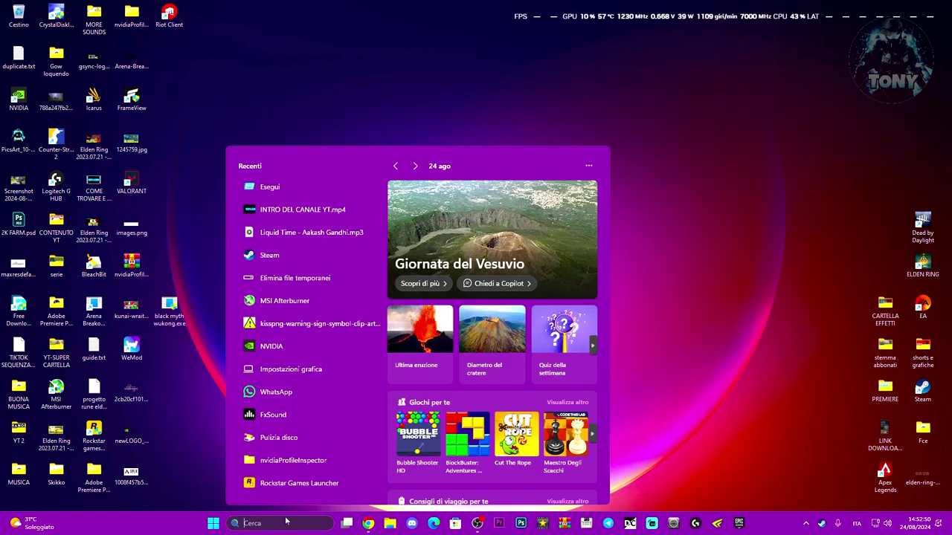
type("disk")
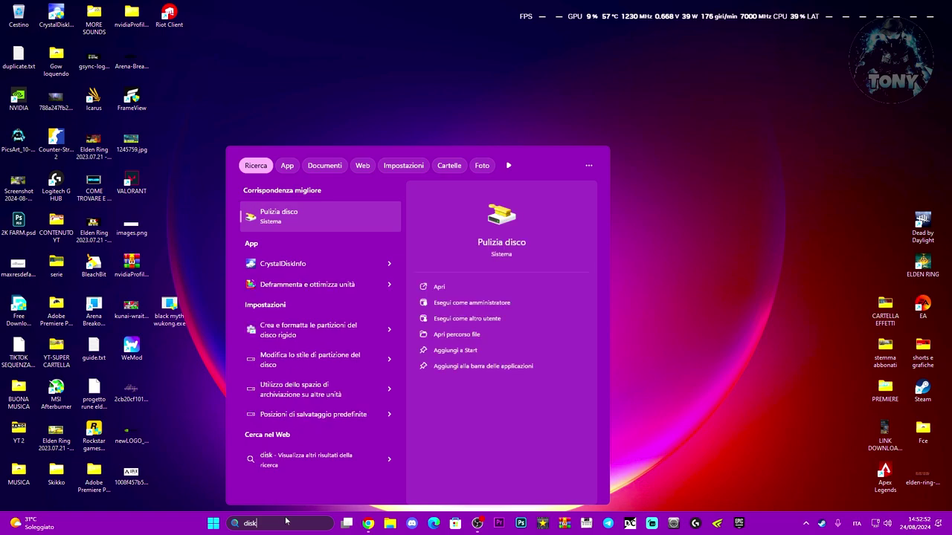
left_click(297, 213)
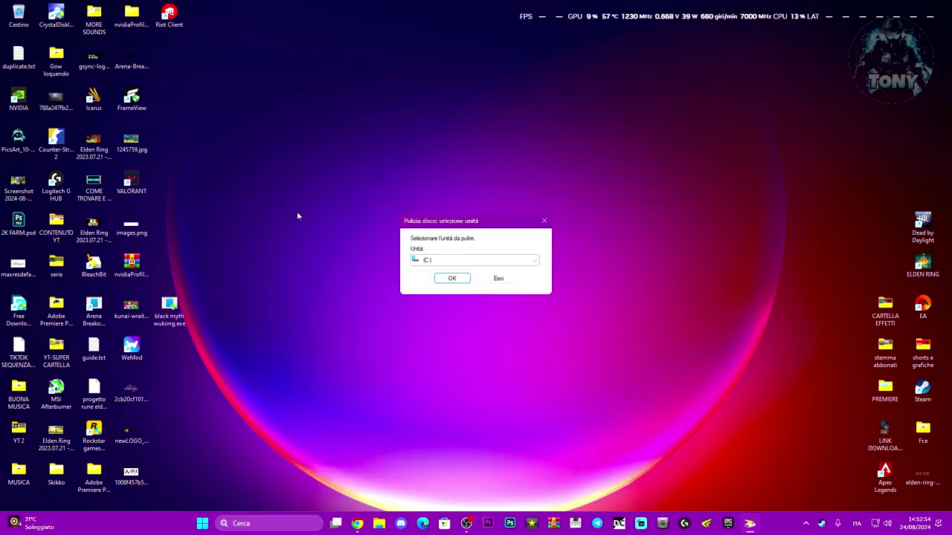
left_click(451, 278)
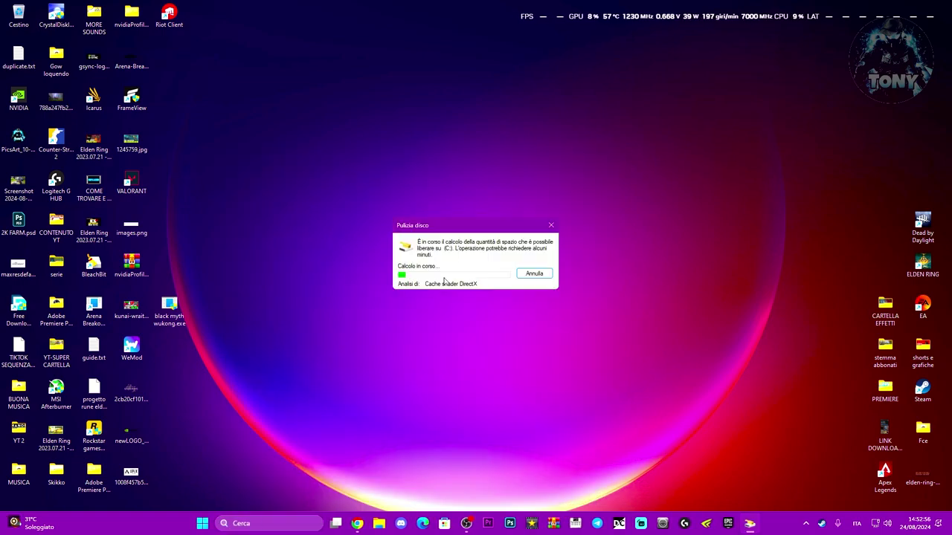
Check the list of deletable files for drive C:, launch the system file cleanup and analyse drive C: again.
left_click_drag(156, 75, 484, 120)
scroll(569, 198, "down", 3)
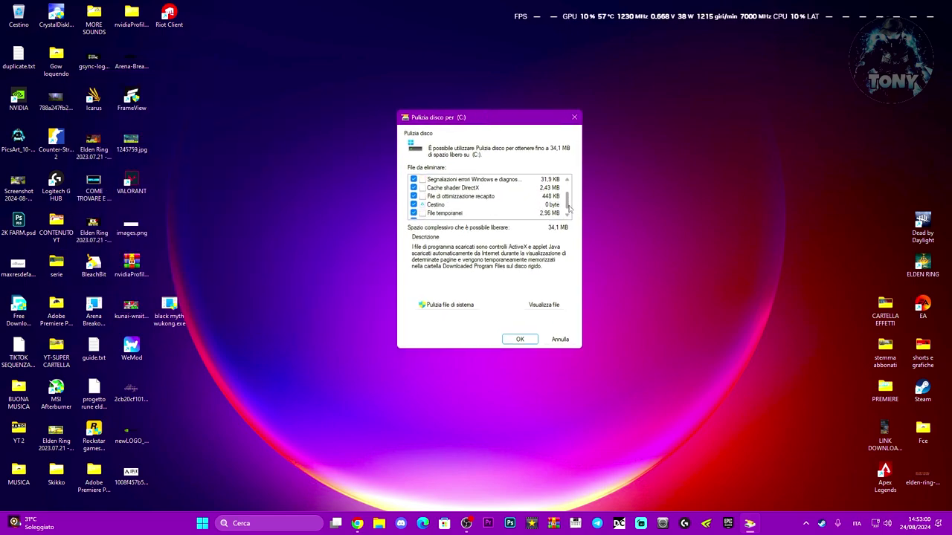
left_click(450, 306)
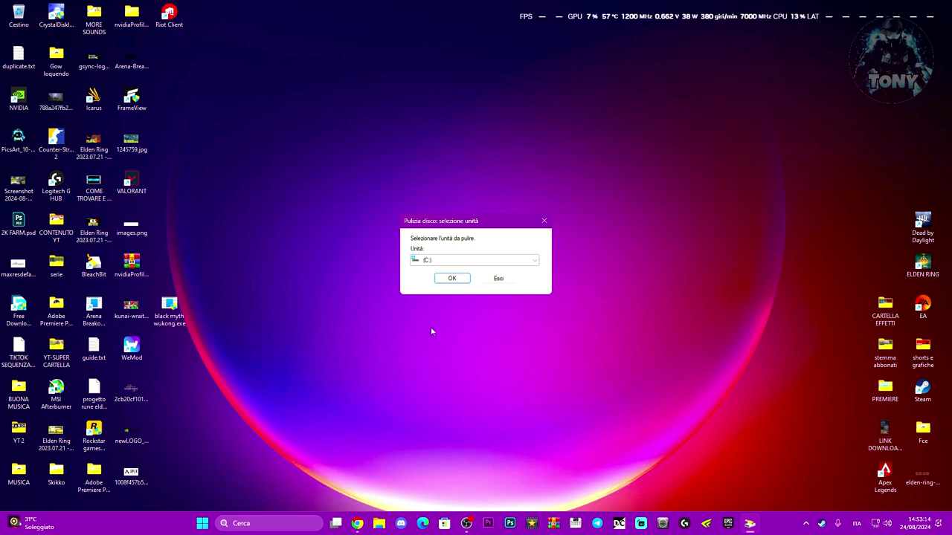
left_click(459, 259)
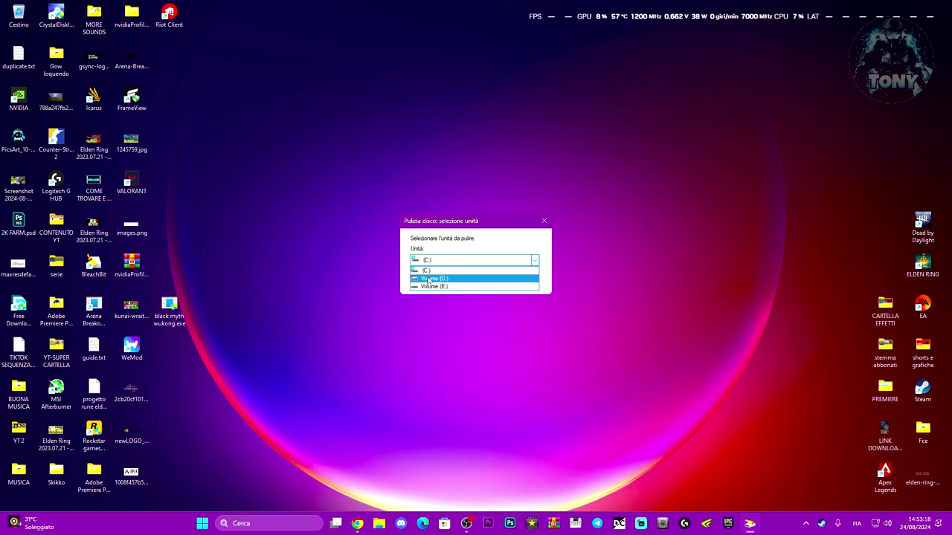
left_click(426, 271)
left_click(449, 278)
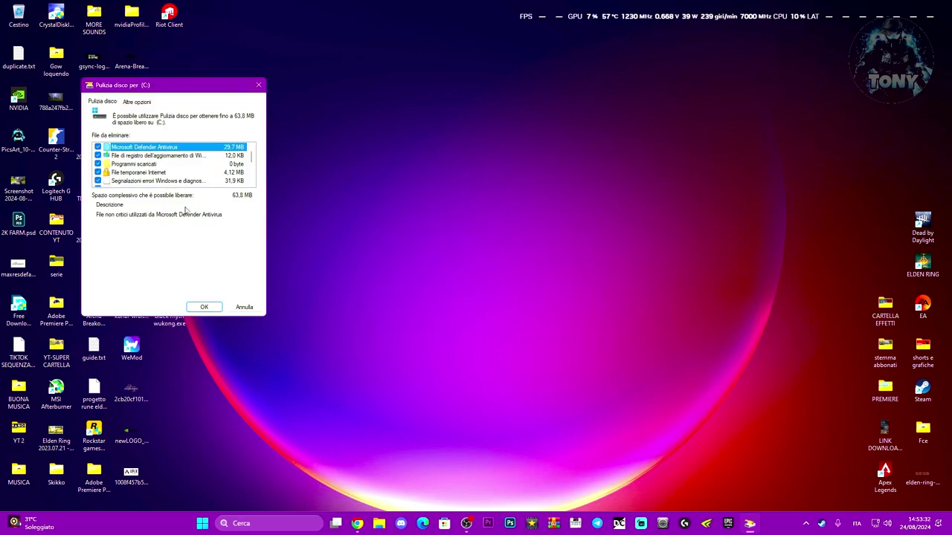
Look through the deletable file categories and the other cleanup options for drive C:, and close the Disk Cleanup window.
scroll(168, 172, "down", 3)
scroll(168, 175, "up", 3)
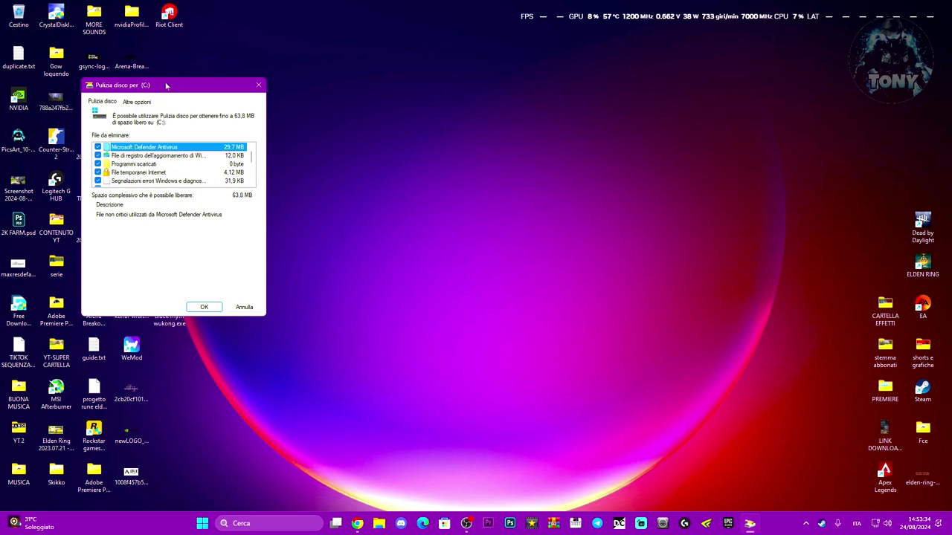
left_click_drag(166, 84, 336, 114)
scroll(344, 201, "down", 4)
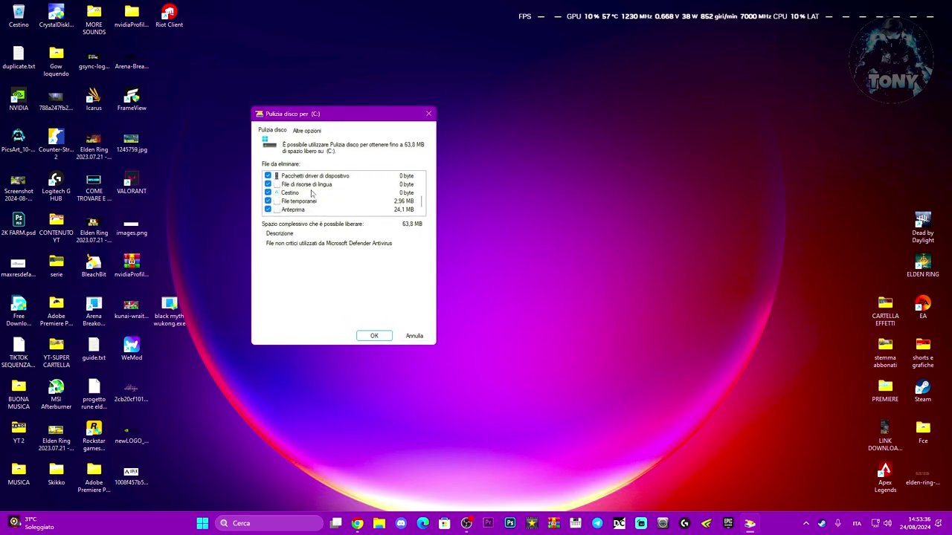
scroll(320, 197, "up", 4)
scroll(335, 197, "down", 4)
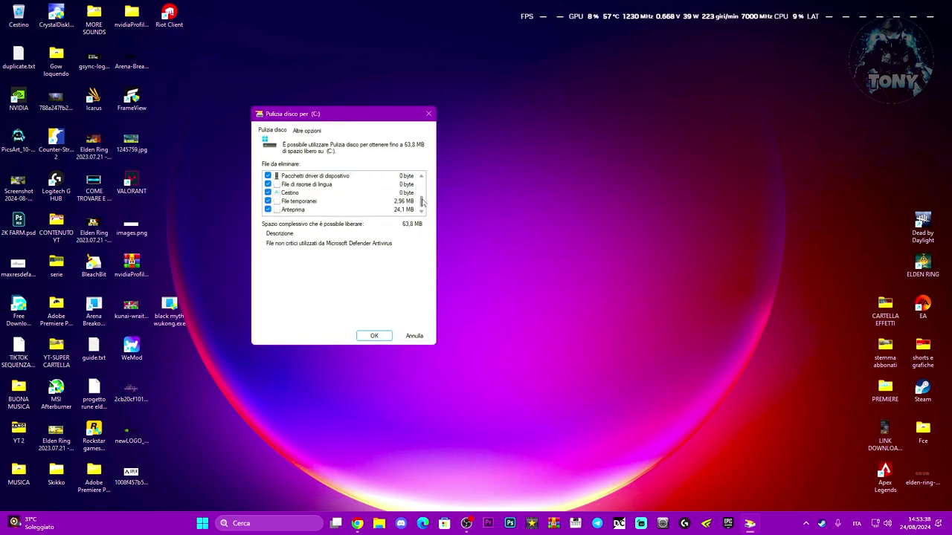
mouse_move(420, 201)
left_mouse_down()
mouse_move(421, 178)
mouse_move(421, 214)
left_mouse_up()
scroll(361, 191, "up", 5)
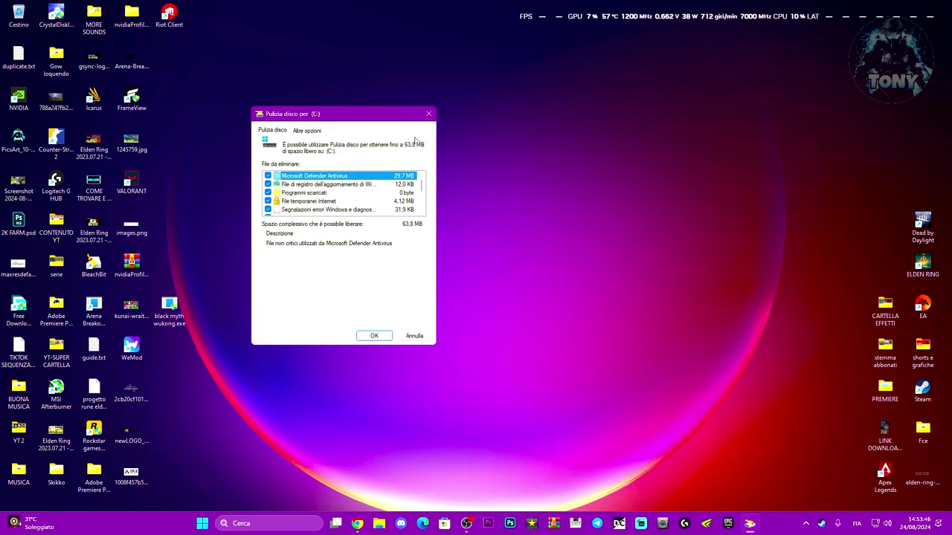
left_click(307, 131)
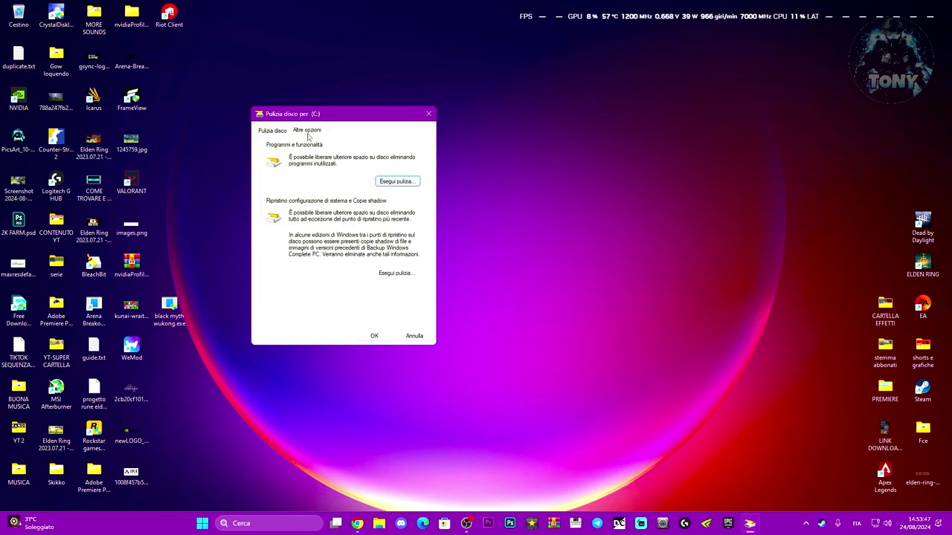
left_click(428, 113)
Search for "disk", reopen Pulizia disco (Disk Cleanup) and analyse Volume (E:).
left_click(274, 529)
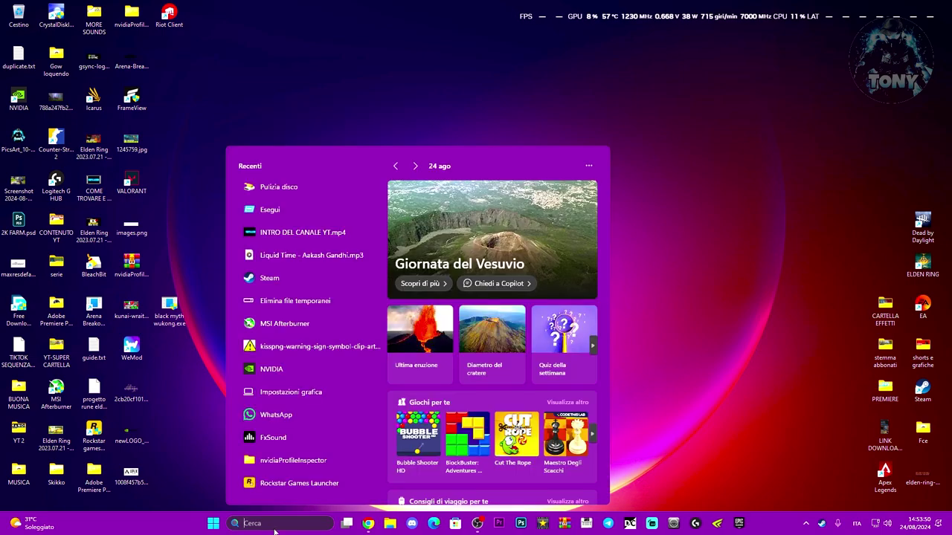
type("disk")
left_click(303, 217)
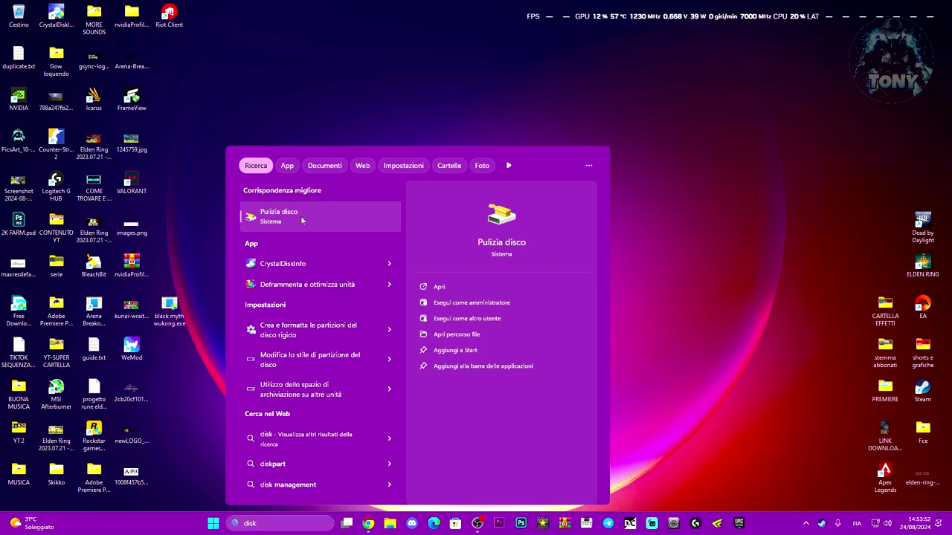
left_click(447, 260)
left_click(432, 287)
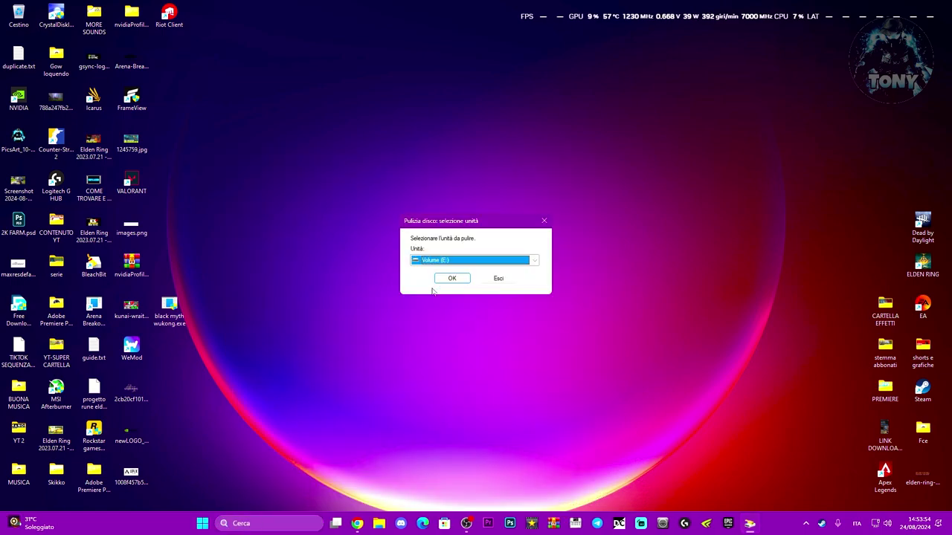
left_click(451, 276)
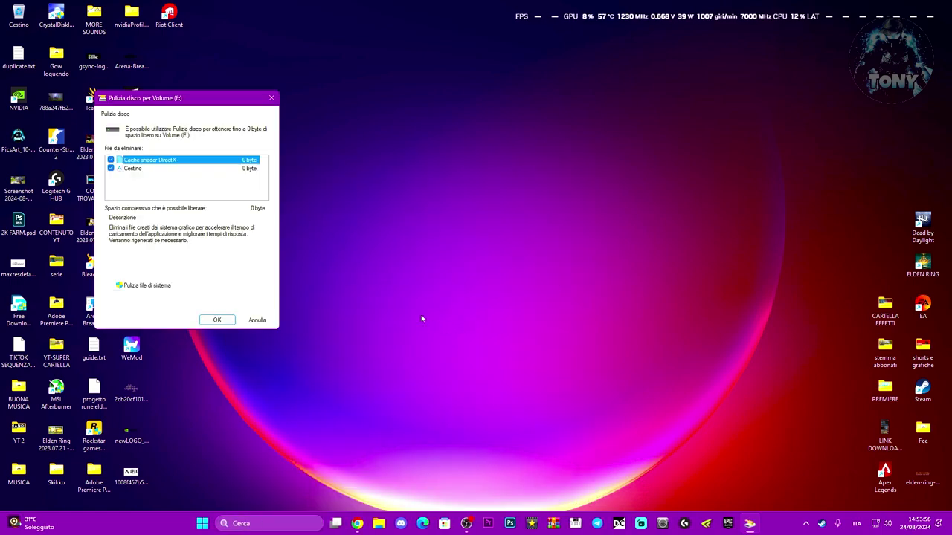
Review the Cache shader DirectX and Cestino categories for Volume (E:), and close the Disk Cleanup window.
left_click(376, 184)
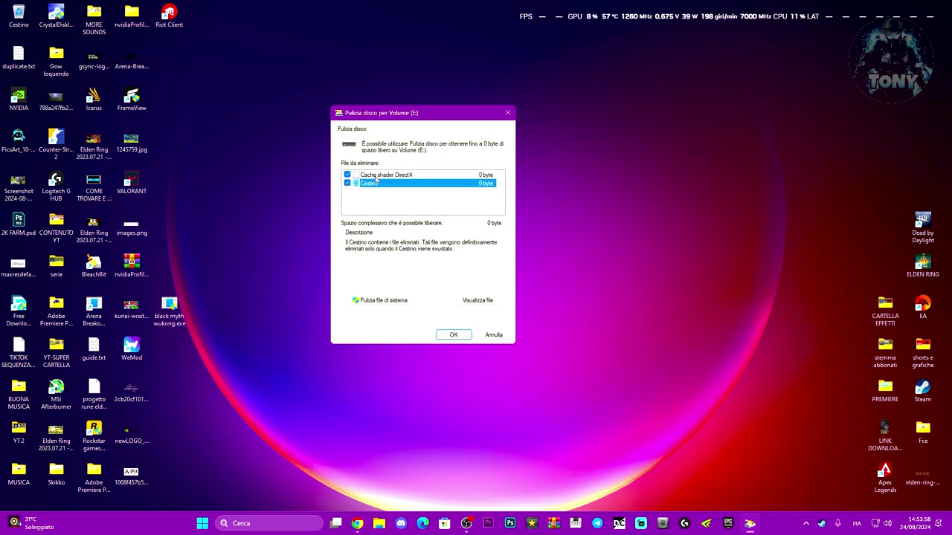
left_click(377, 175)
left_click(376, 184)
left_click(378, 175)
left_click(376, 183)
left_click(378, 175)
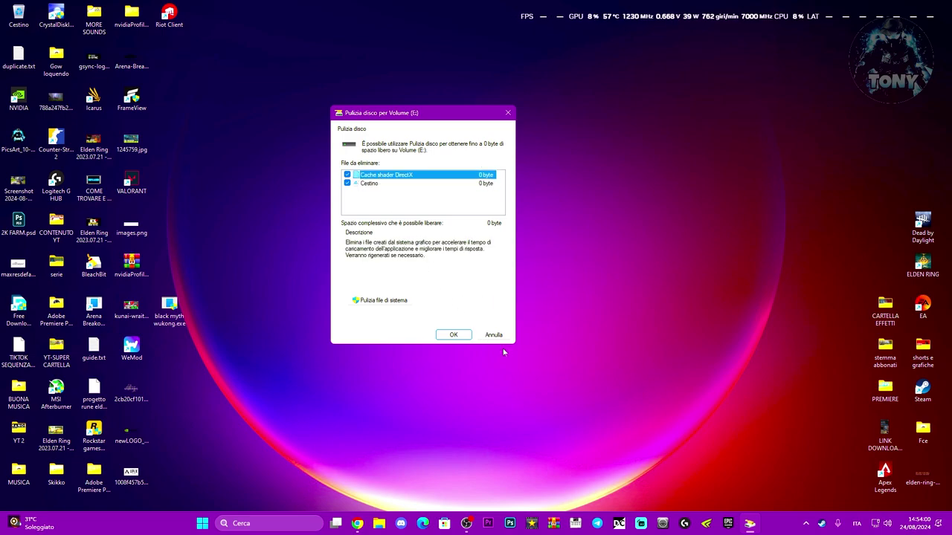
left_click(454, 336)
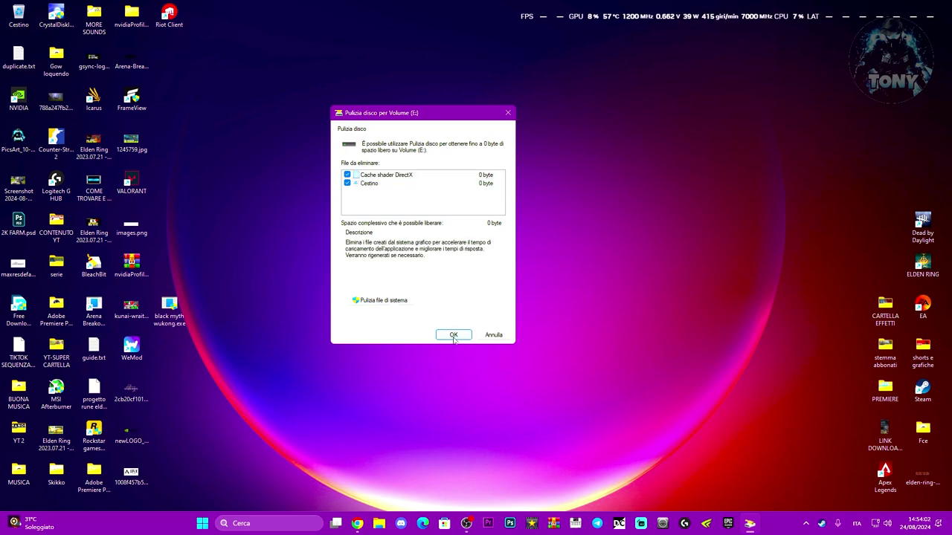
left_click(534, 261)
left_click(512, 111)
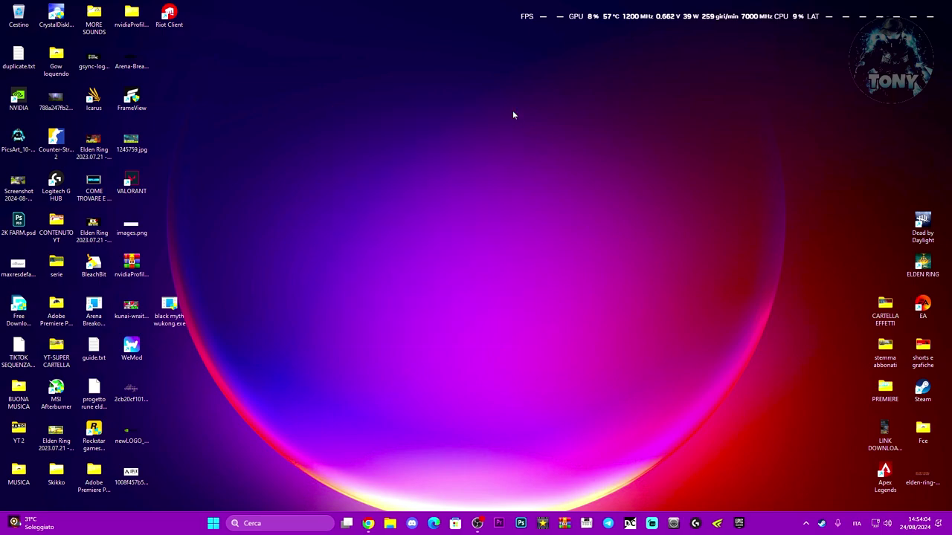
right_click(494, 203)
left_click(512, 244)
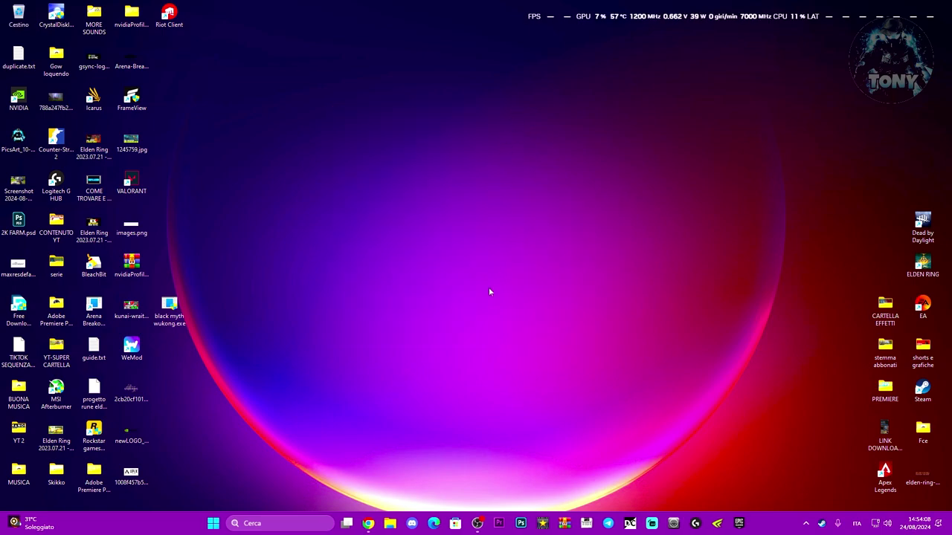
Search Windows for "servizi" and open the Servizi (Services) console.
left_click(259, 524)
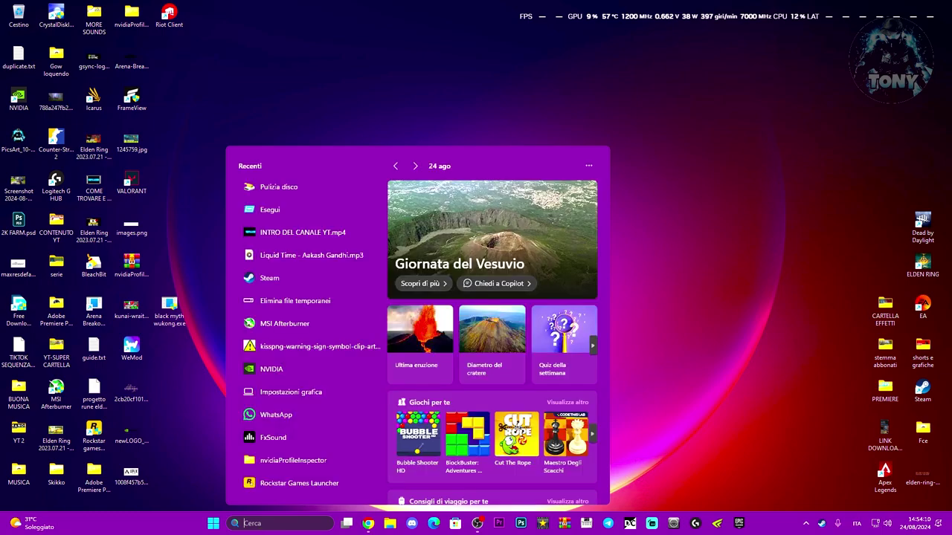
type("servizi")
left_click(300, 220)
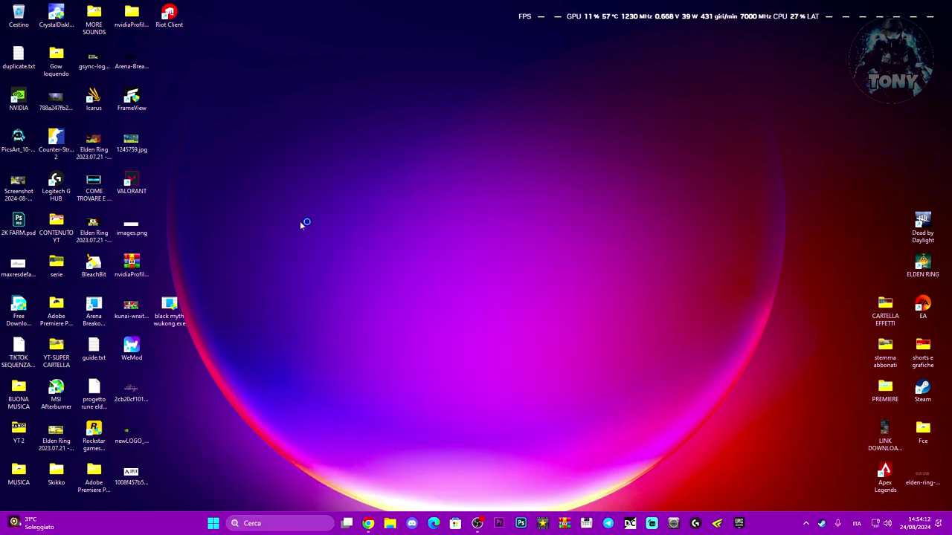
key("super")
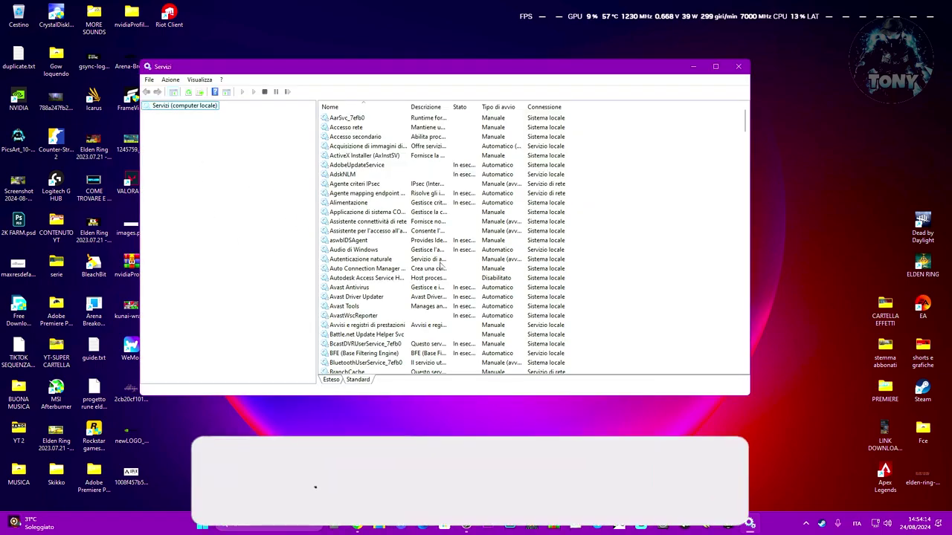
Find Epic Online Services in the list of services and open its properties.
scroll(441, 262, "down", 20)
scroll(437, 296, "up", 15)
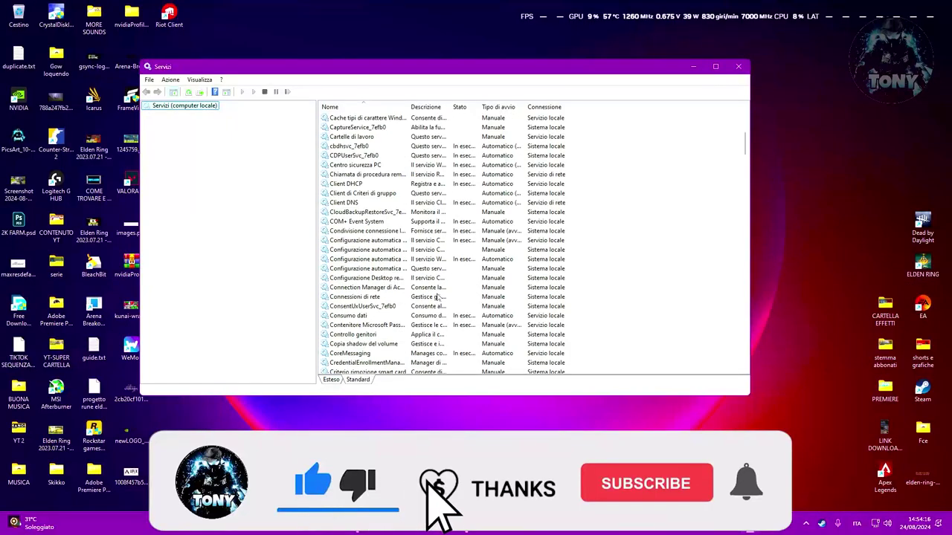
scroll(437, 296, "down", 10)
left_click(365, 231)
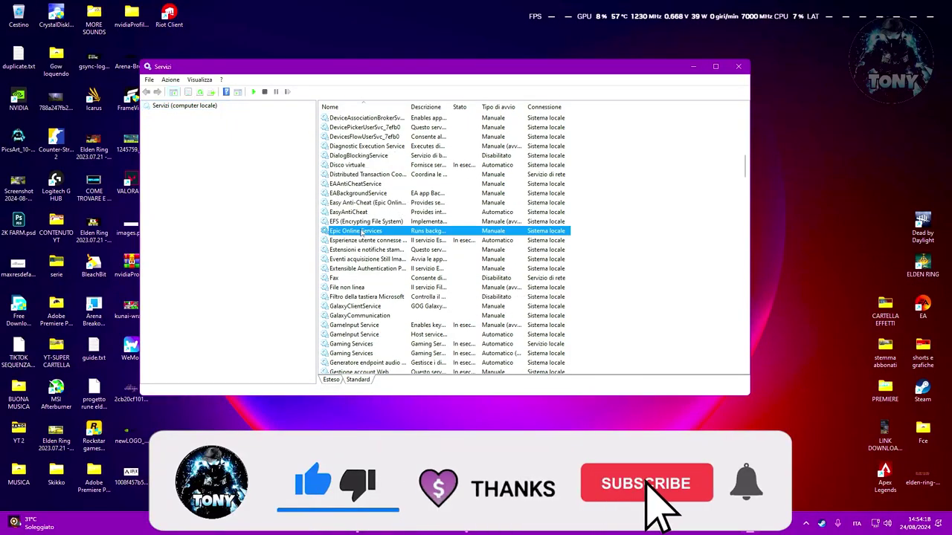
double_click(393, 235)
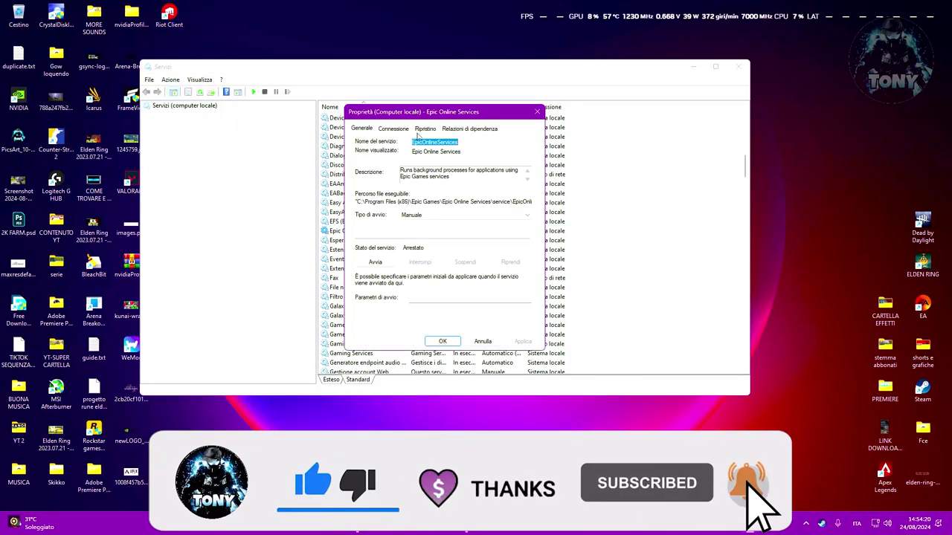
Set the Epic Online Services startup type to Automatico, start the service, apply the change and close the Services console.
left_click_drag(348, 109, 540, 140)
left_click(594, 244)
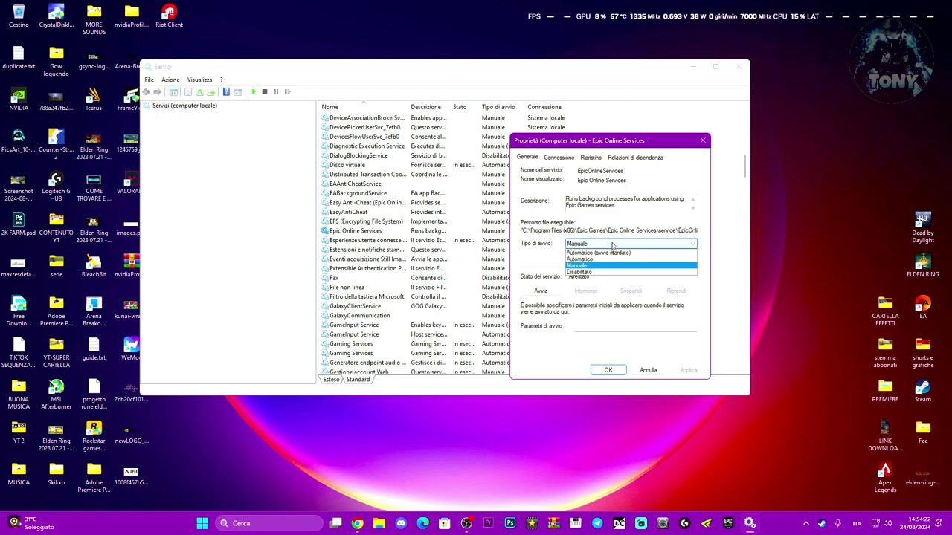
left_click(587, 258)
left_click(540, 290)
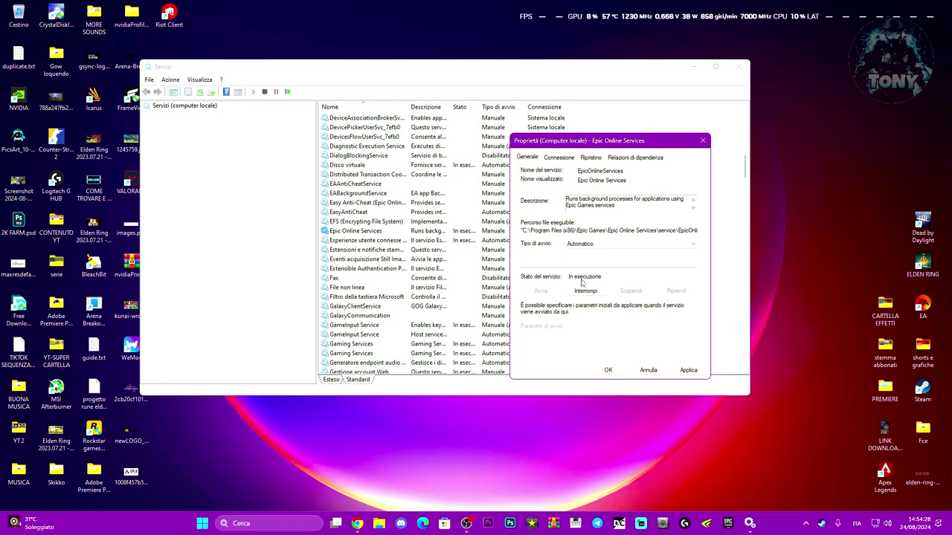
left_click(686, 370)
left_click(654, 372)
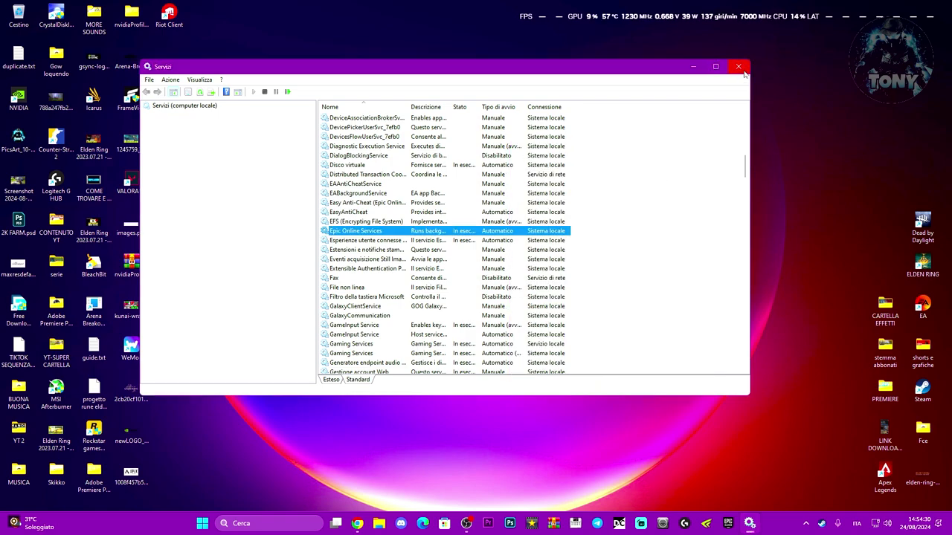
left_click(737, 66)
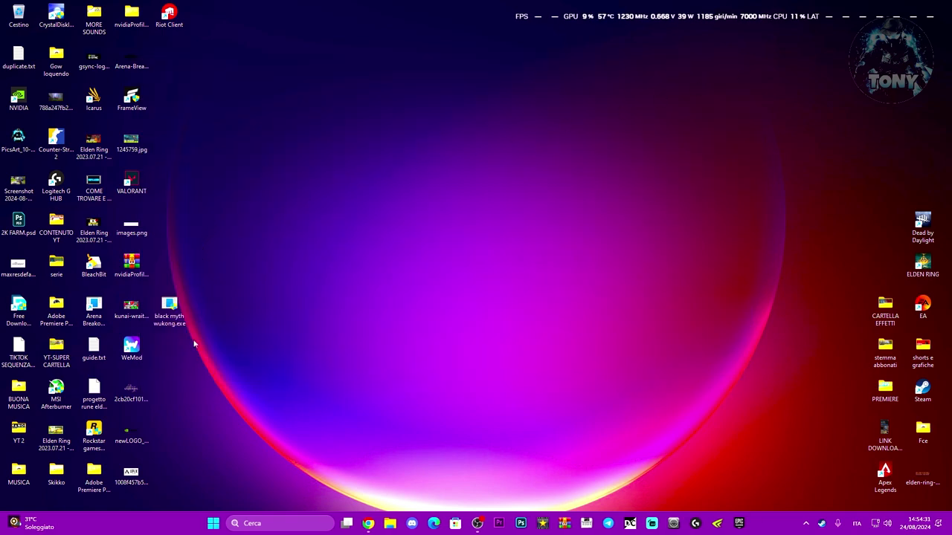
Search for "epic" and follow the Epic Games Launcher shortcut's file location to the Win32 folder containing its executable.
left_click(281, 523)
type("epic")
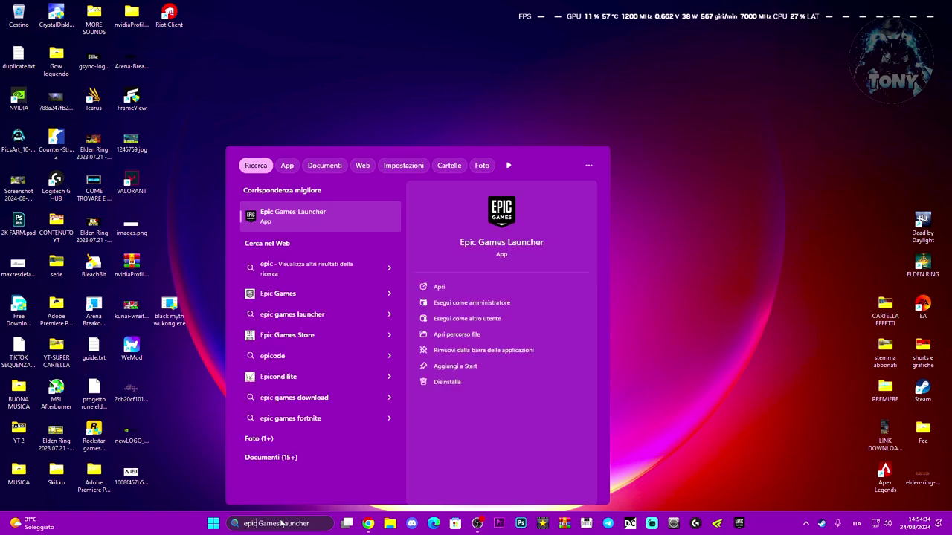
right_click(288, 224)
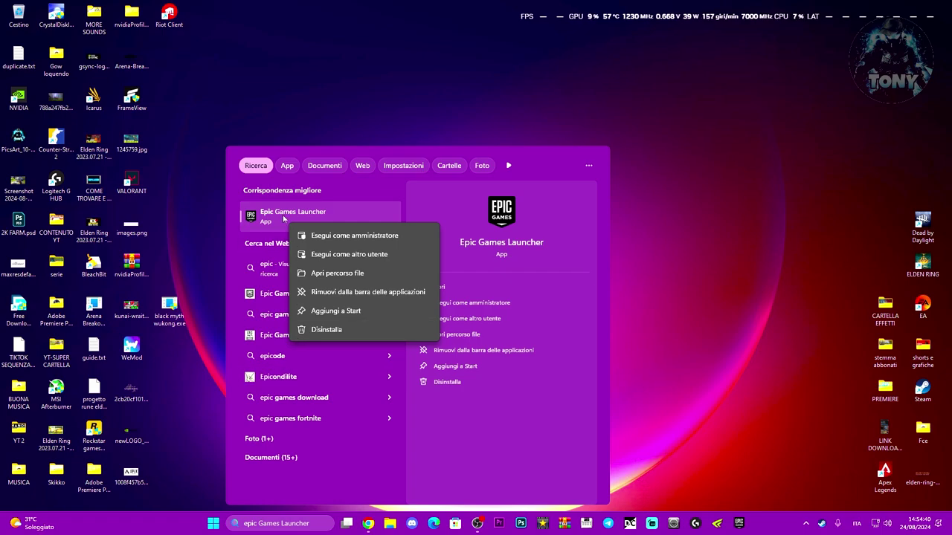
left_click(323, 279)
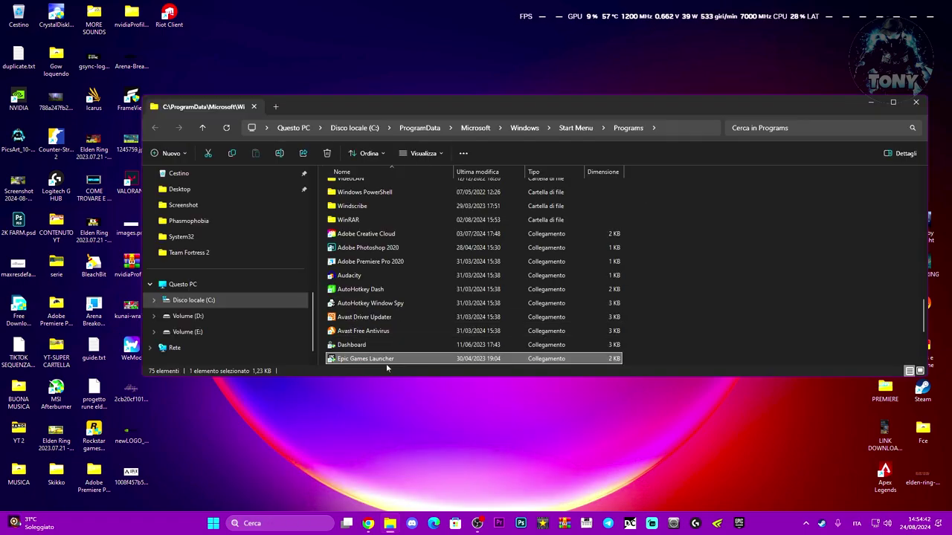
right_click(408, 361)
left_click(442, 349)
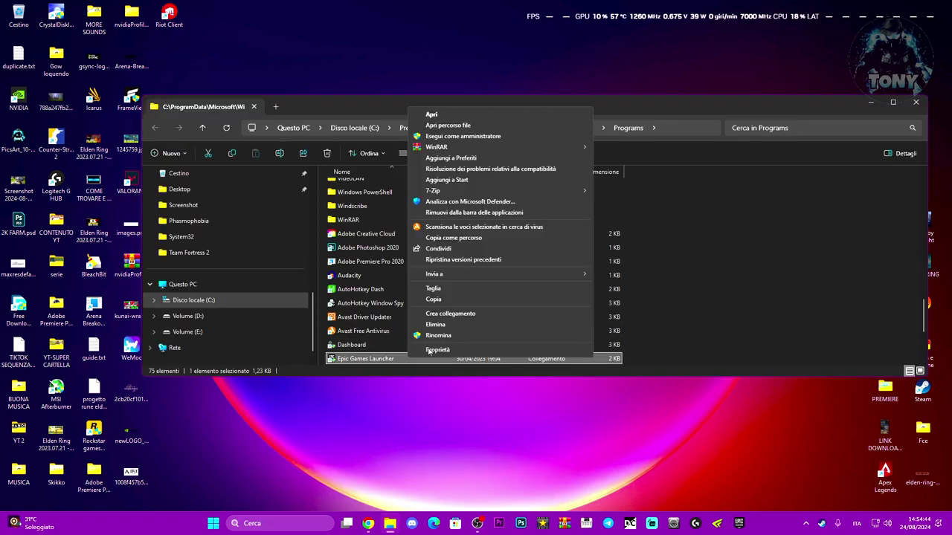
left_click(448, 125)
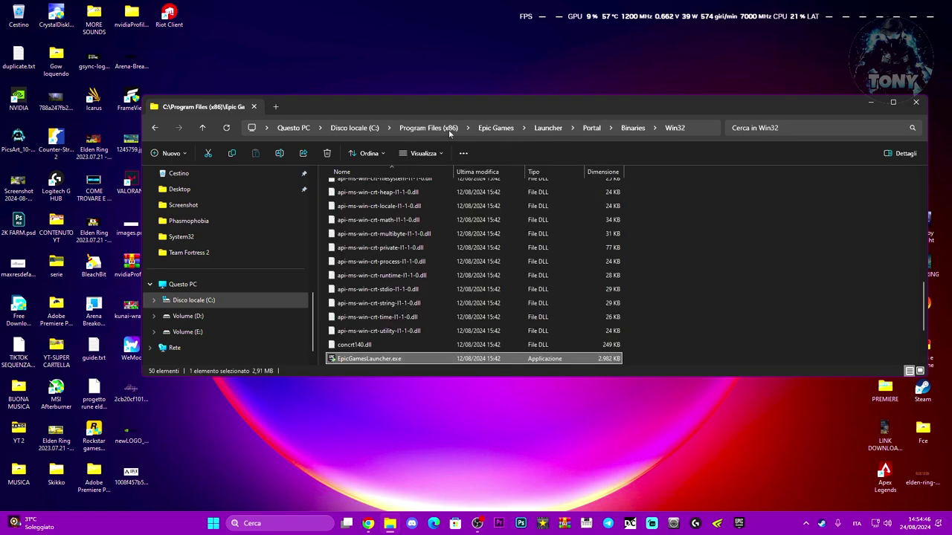
Open the properties of EpicGamesLauncher.exe and check its compatibility settings, including the Windows 7 compatibility mode.
scroll(446, 275, "down", 2)
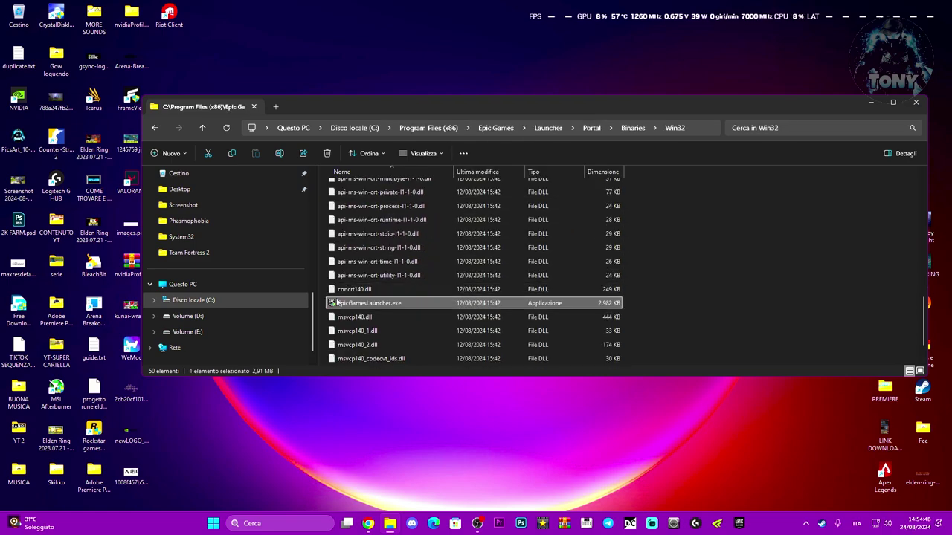
right_click(408, 304)
left_click(434, 300)
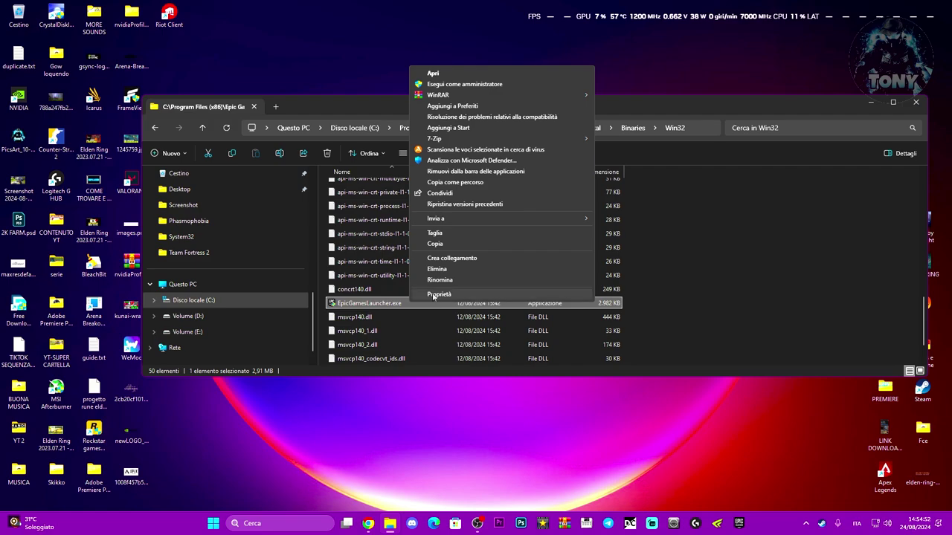
left_click(434, 295)
left_click_drag(487, 239, 505, 213)
left_click(524, 235)
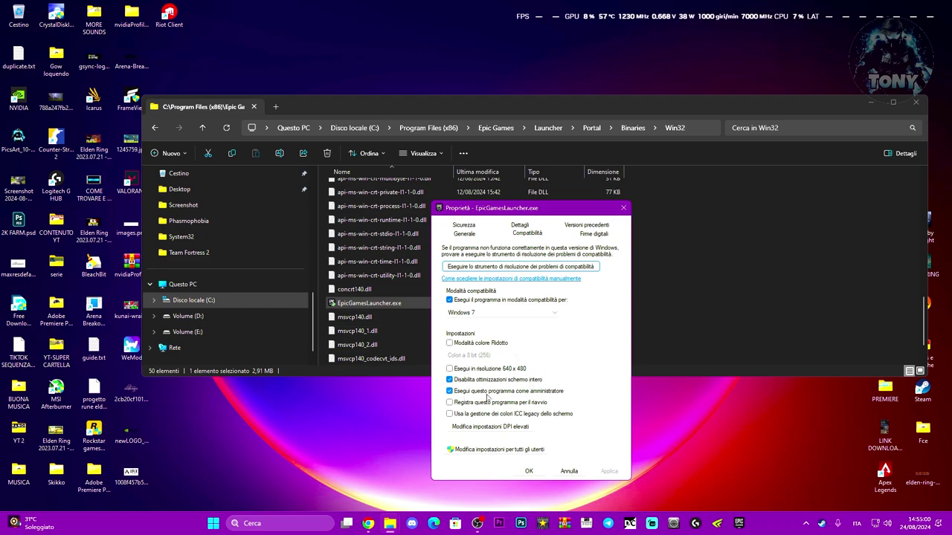
left_click(471, 311)
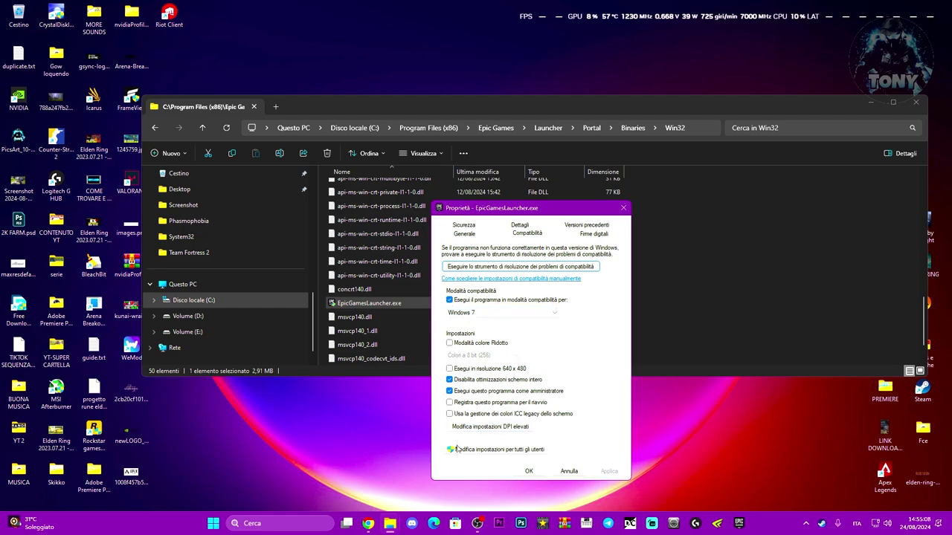
In the launcher's high DPI settings, enable the program-specific scaling fix, set the scaling override to Sistema (avanzato), and apply the properties.
left_click(470, 430)
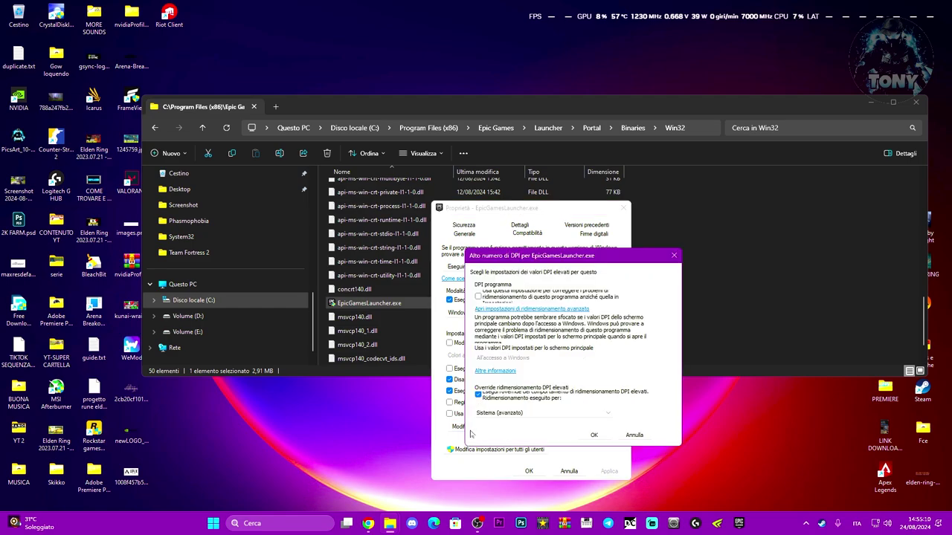
left_click(491, 413)
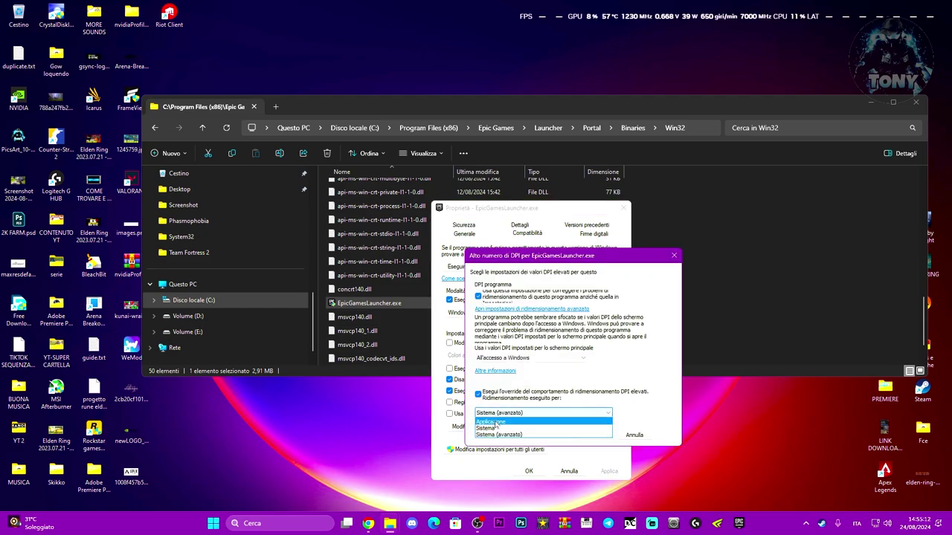
left_click(491, 437)
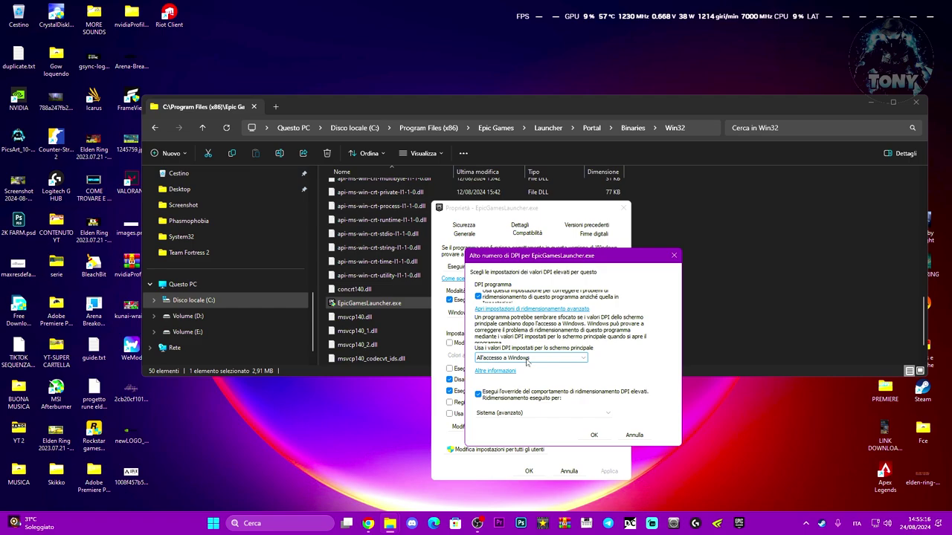
left_click(593, 435)
left_click(608, 470)
left_click(529, 473)
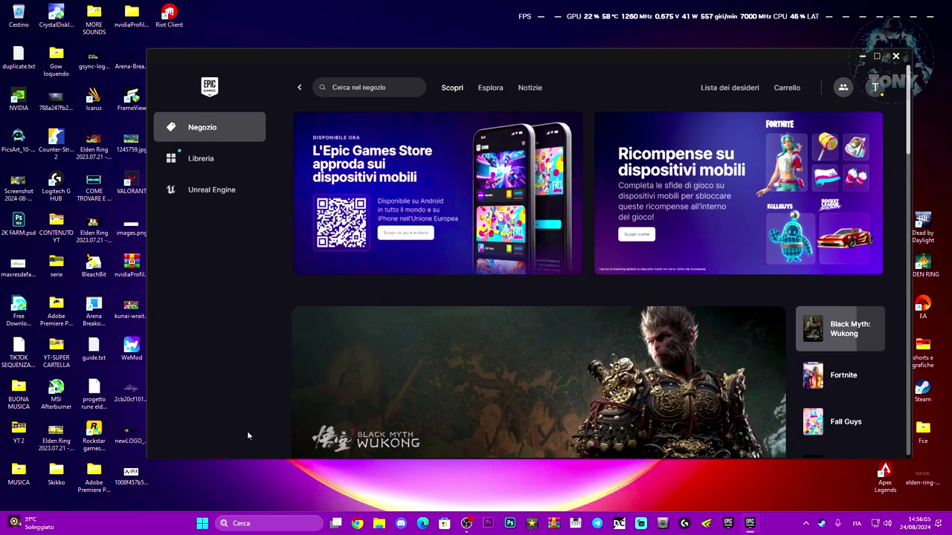
Search Windows for "esegui", open the Run dialog and open the %temp% folder.
left_click(253, 524)
type("ese")
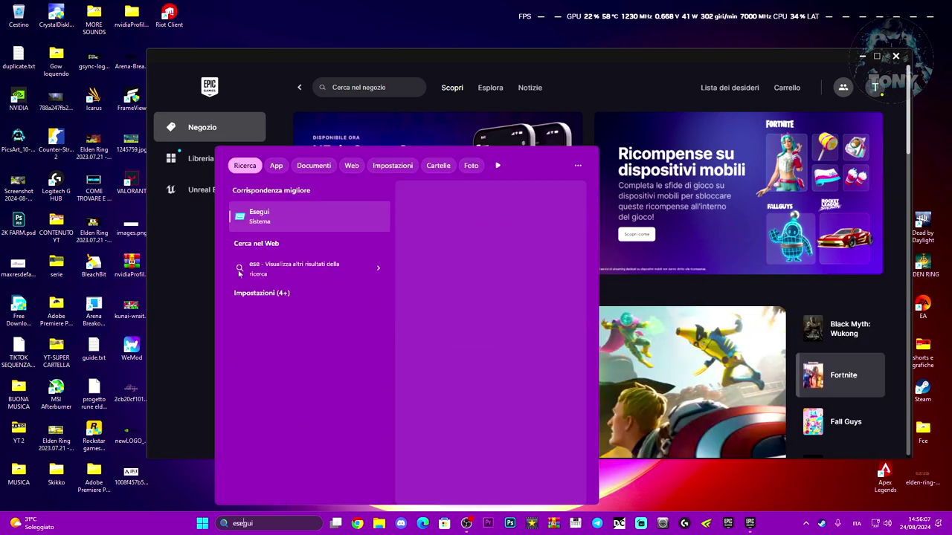
key("Return")
type("%appdata%")
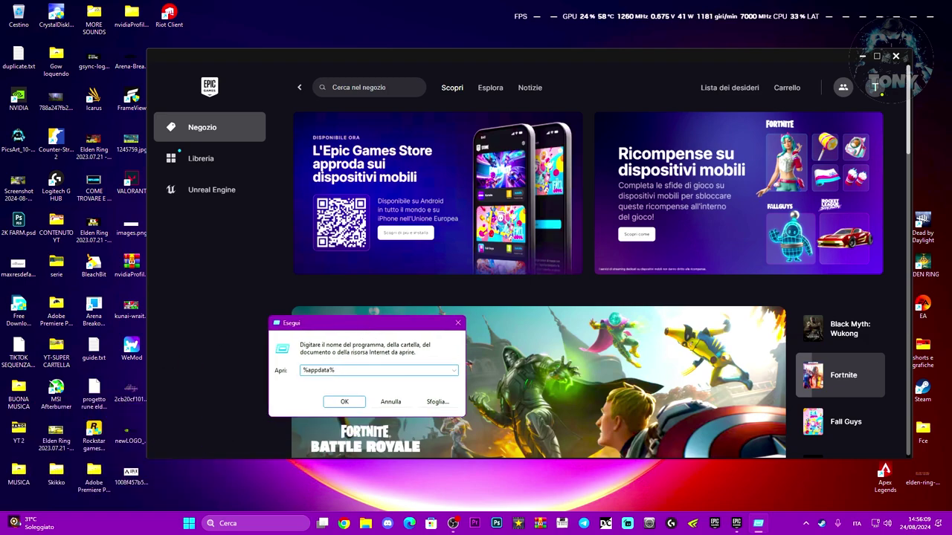
key("ctrl+a")
type("%")
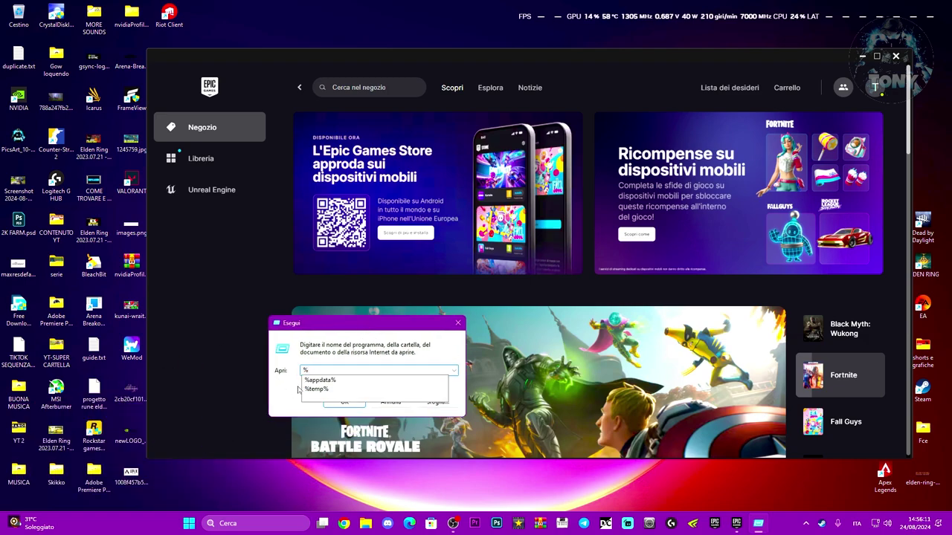
left_click(316, 388)
left_click(345, 402)
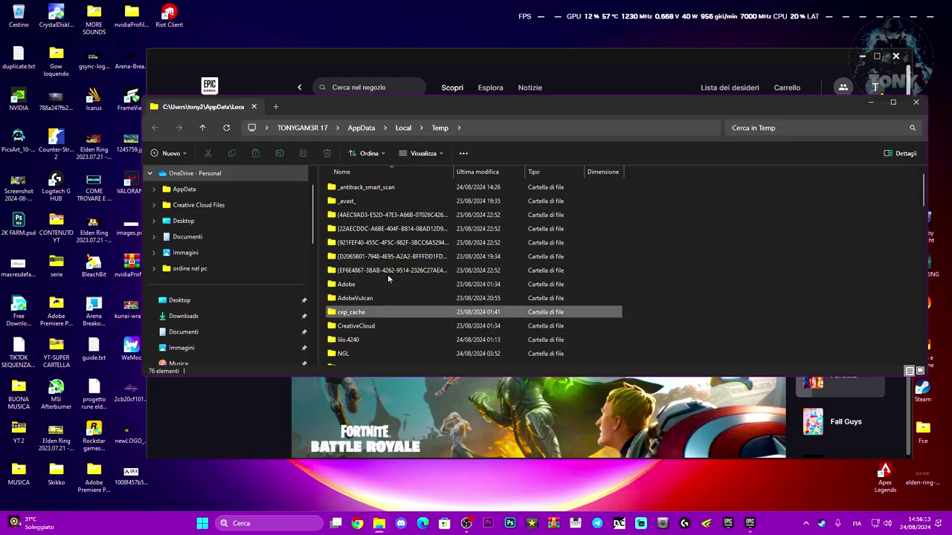
Delete all files and folders in the Temp folder, skipping the items that cannot be removed.
scroll(613, 331, "down", 14)
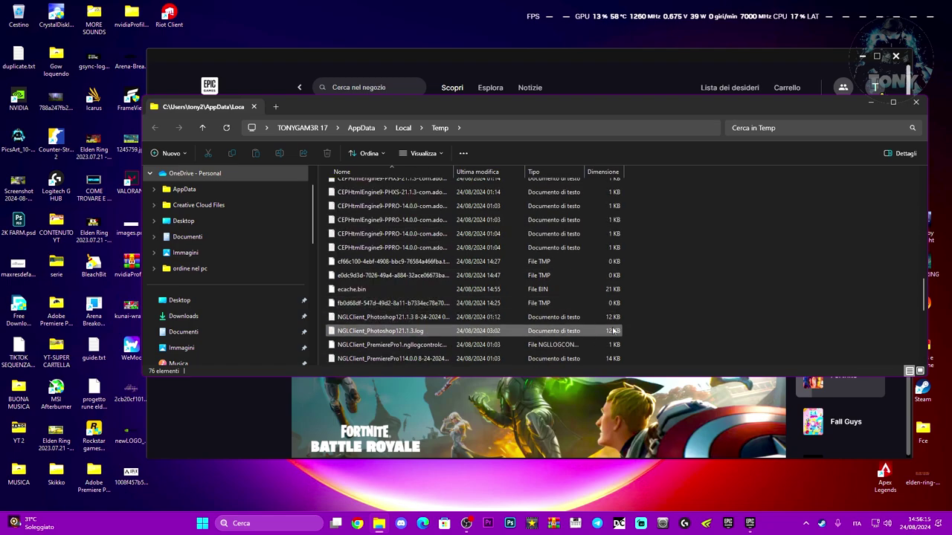
scroll(613, 330, "up", 14)
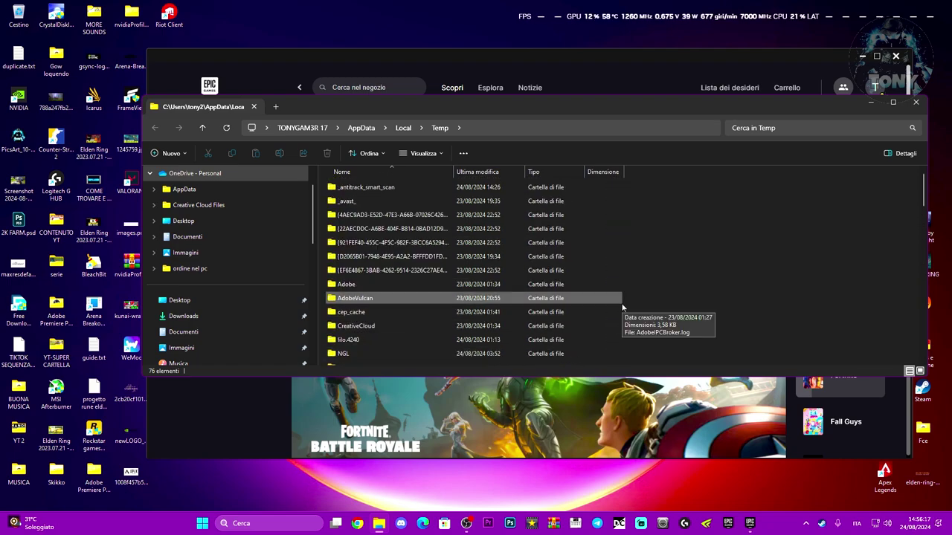
key("ctrl+a")
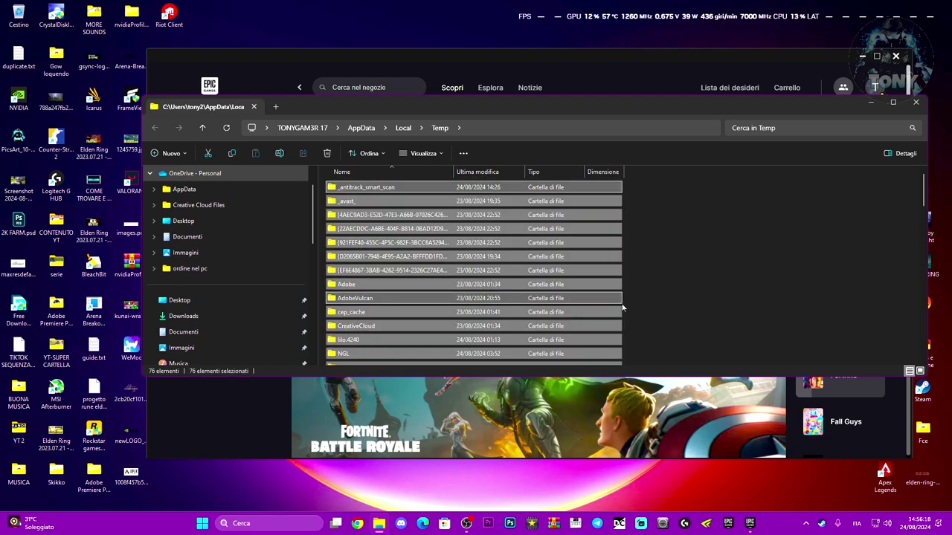
right_click(451, 260)
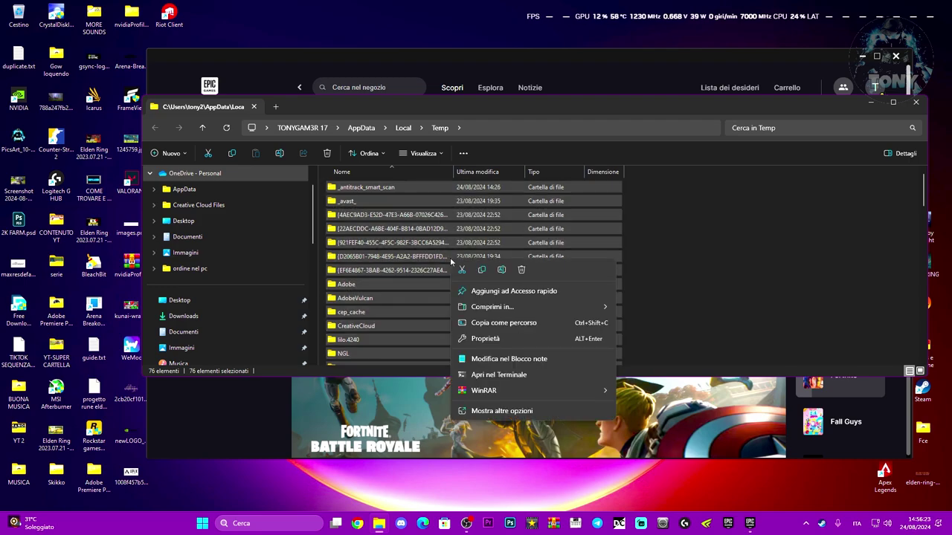
left_click(748, 265)
key("ctrl+a")
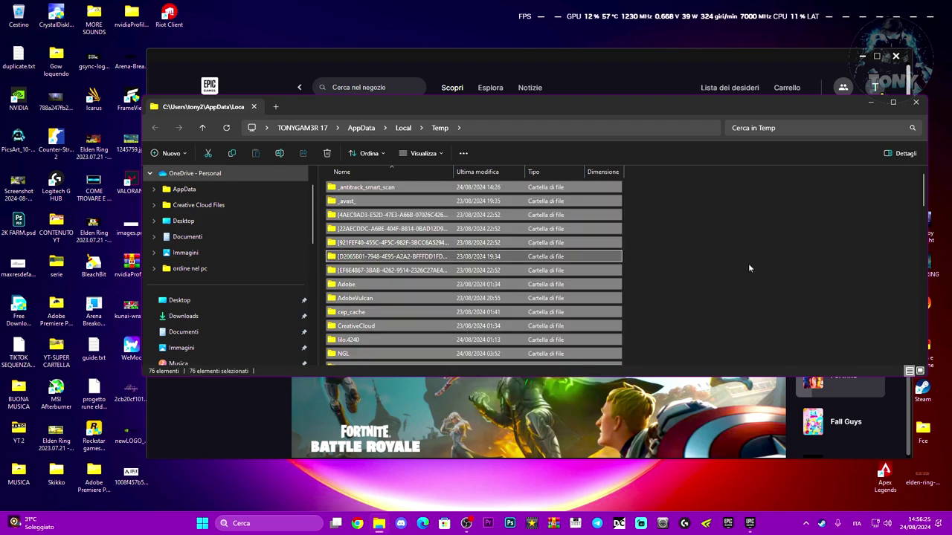
key("Delete")
left_click(153, 217)
left_click(256, 234)
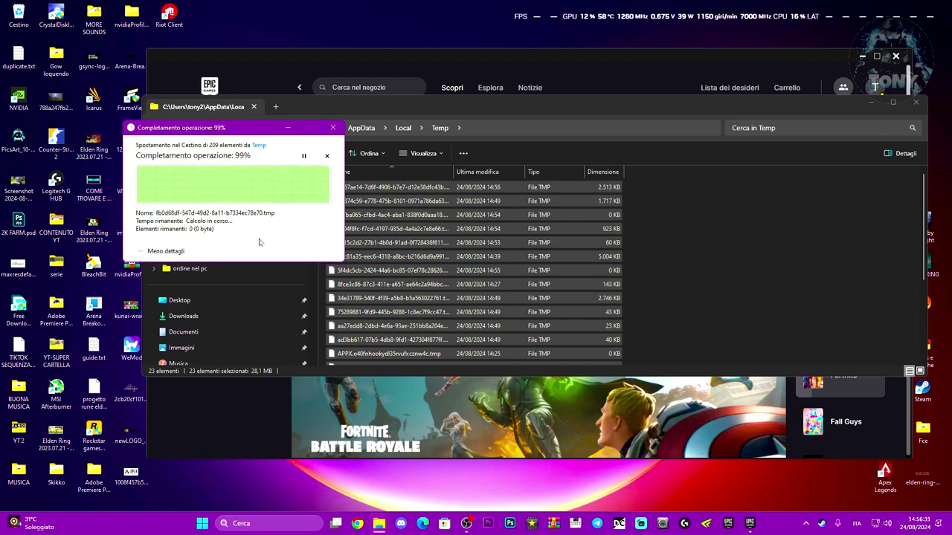
Empty the Recycle Bin on the desktop.
right_click(12, 22)
left_click(31, 68)
left_click(521, 272)
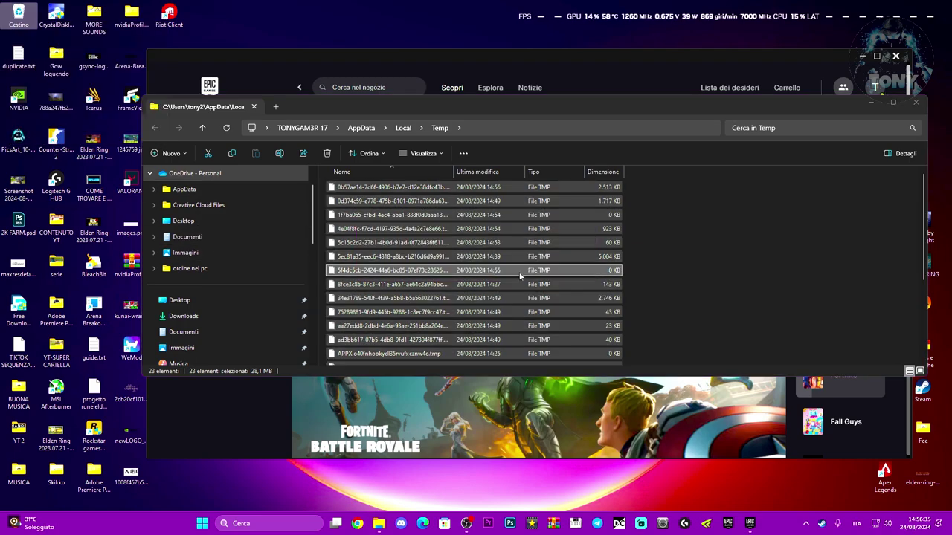
Switch to the Epic Games Launcher, open Fortnite's management settings from the "GIochi a cui gioco!!" library collection and review the file verification option.
left_click(403, 57)
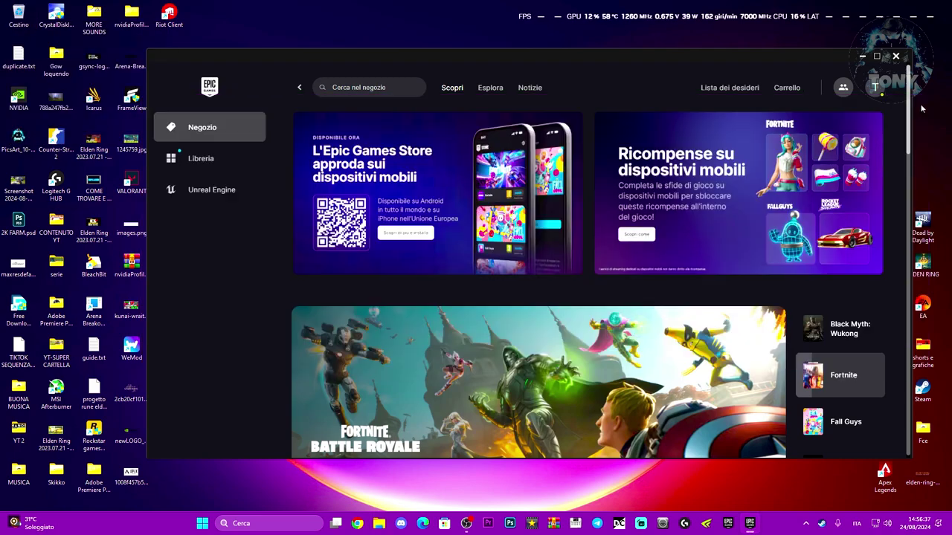
left_click(205, 160)
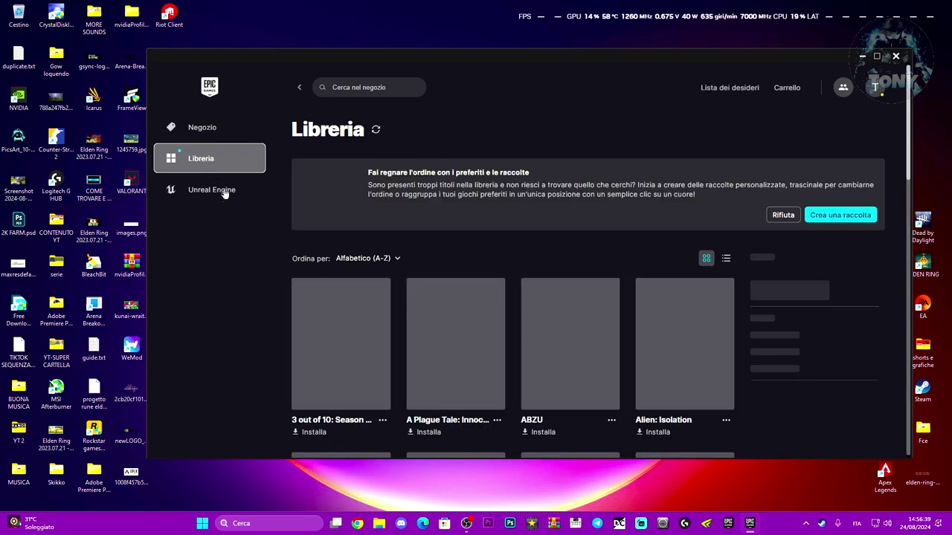
left_click(408, 178)
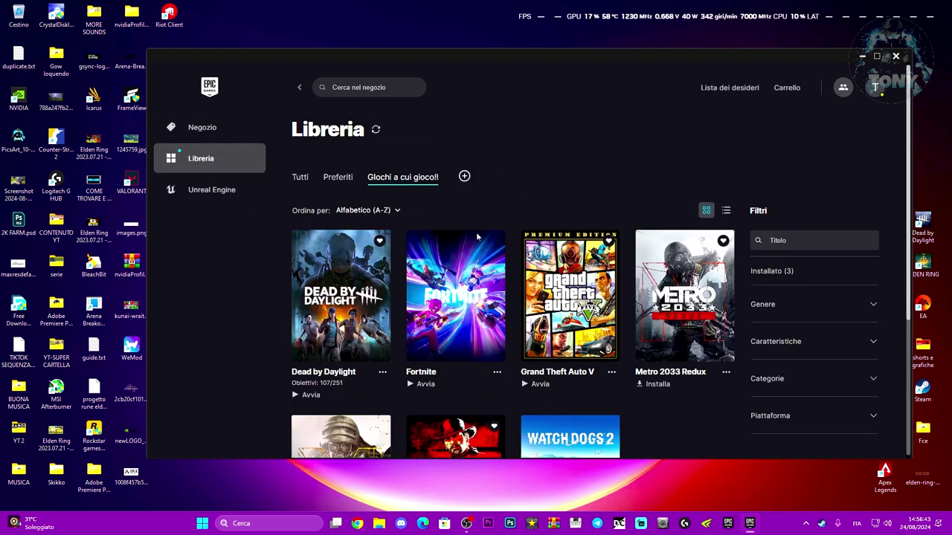
left_click(497, 372)
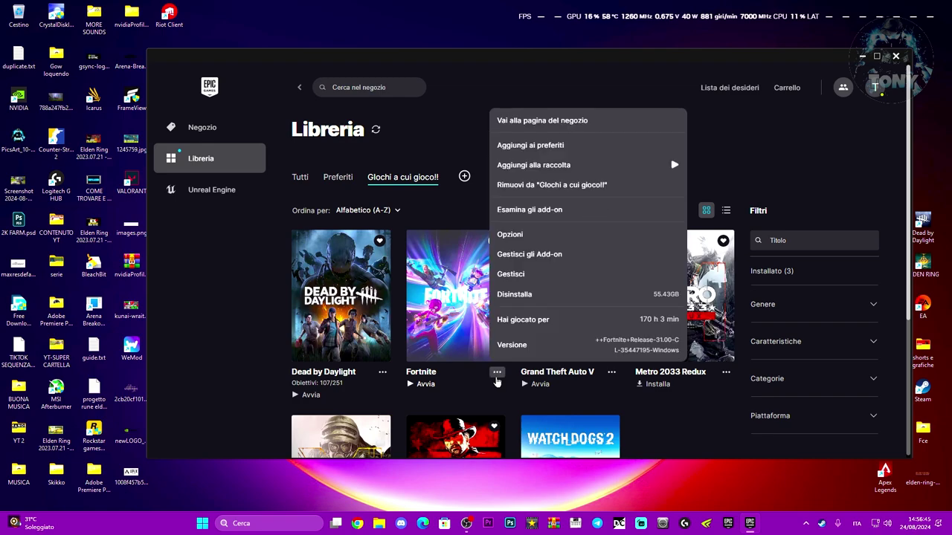
left_click(519, 276)
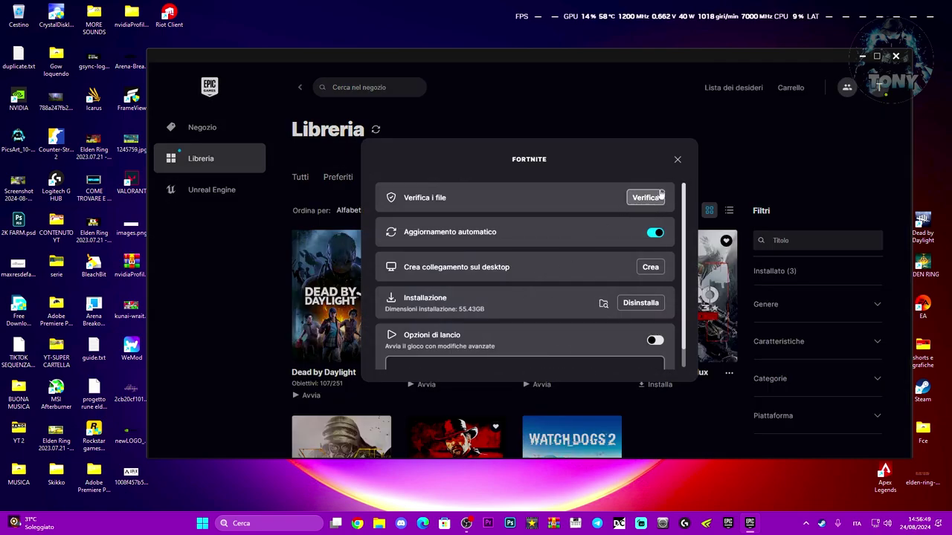
left_click(677, 160)
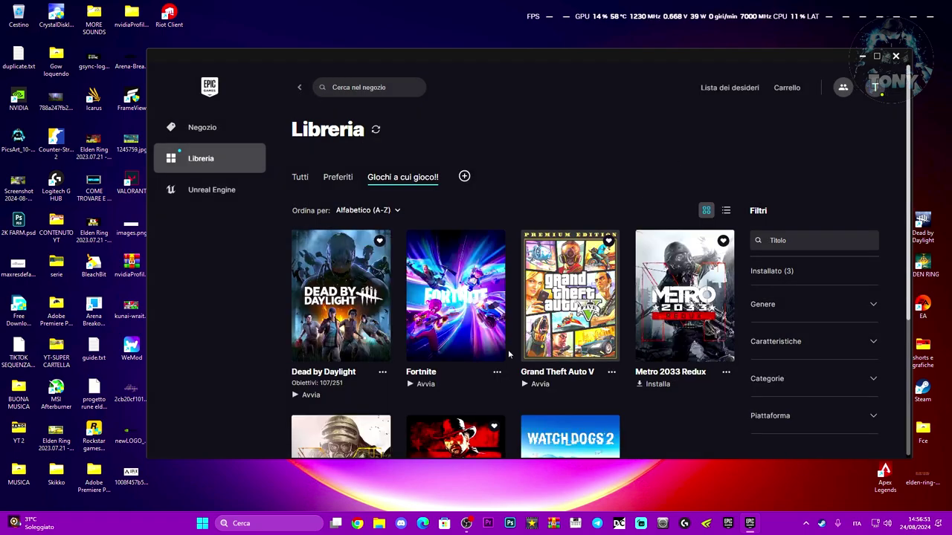
Review Fortnite's installation options, such as Texture ad alta risoluzione, Shader DirectX 12 and Pre-scarica le risorse trasmesse, and close them.
left_click(496, 373)
left_click(520, 235)
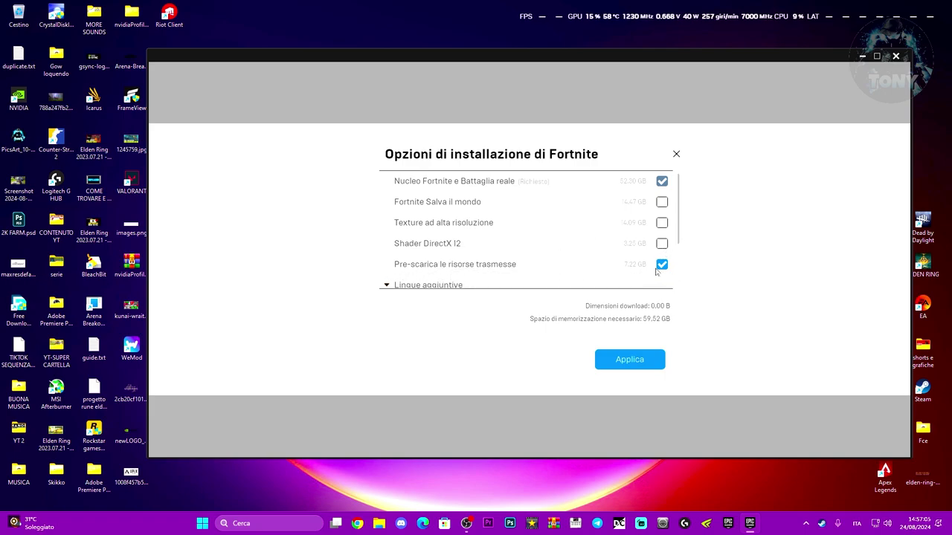
left_click(674, 156)
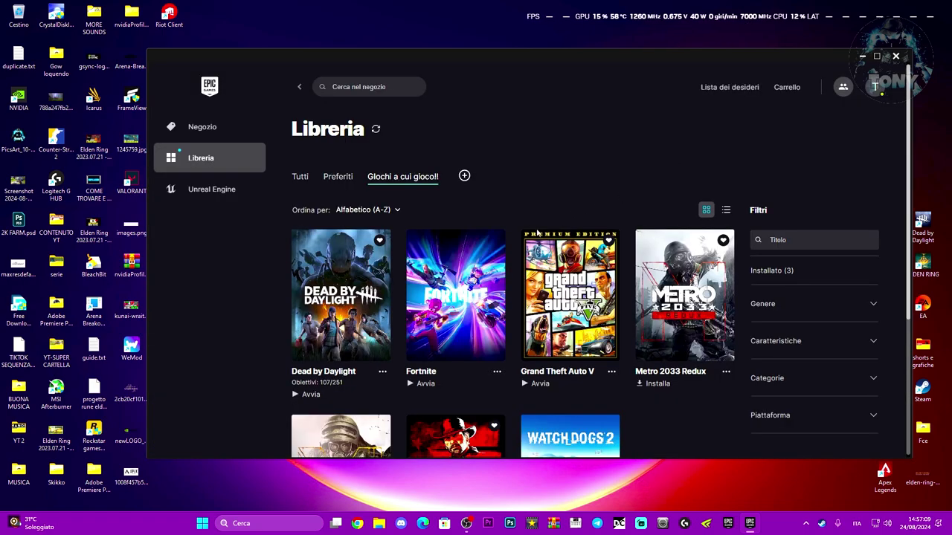
Enable Fortnite's launch options in its management settings and enter -d3d11 as the launch argument.
left_click(497, 372)
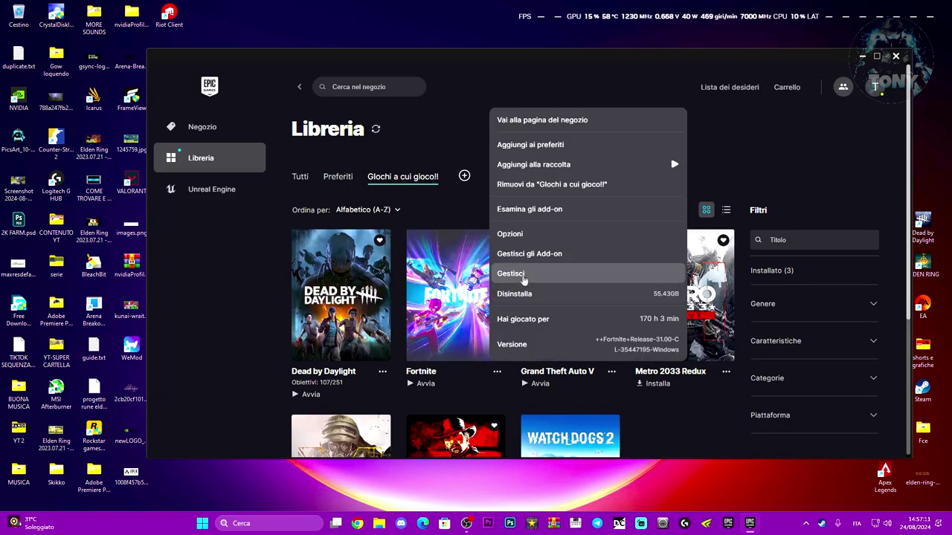
left_click(510, 273)
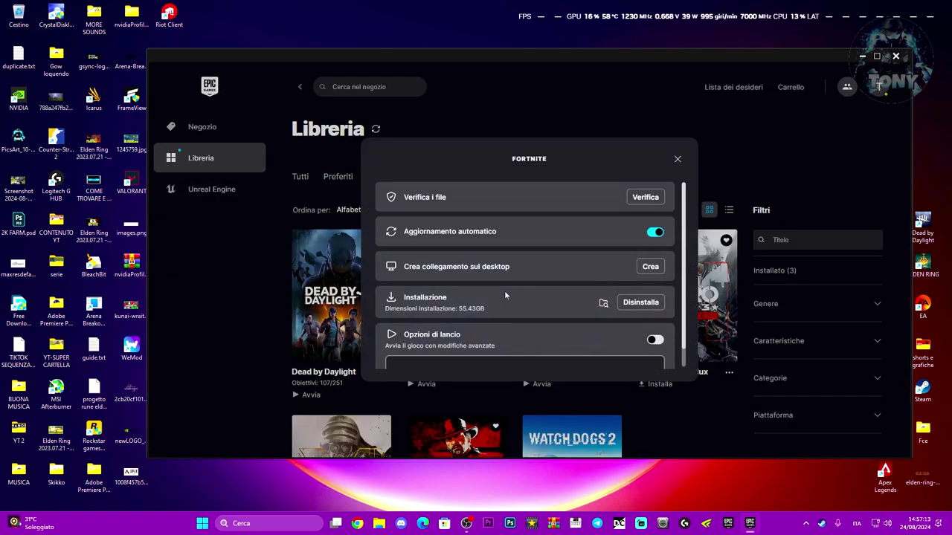
scroll(491, 301, "down", 1)
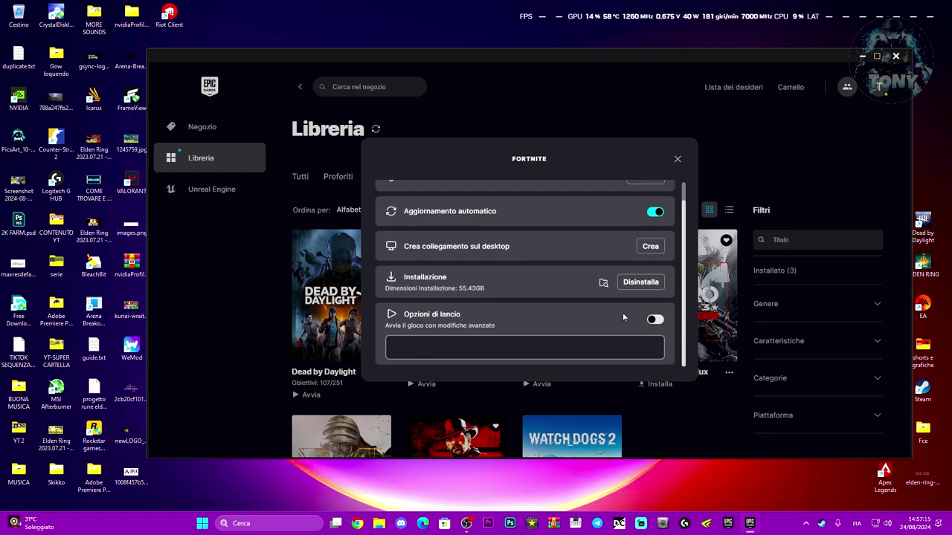
left_click(656, 320)
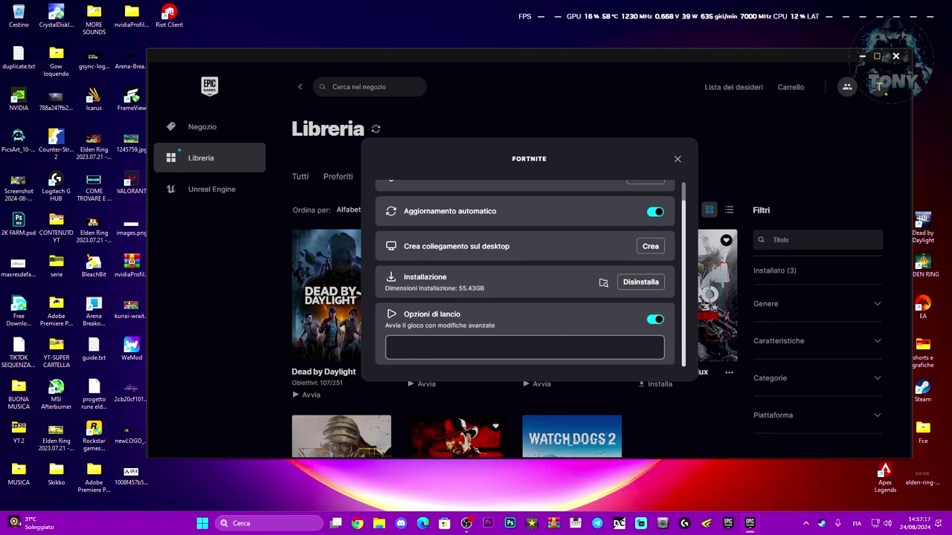
type("-d3d11")
left_click(677, 161)
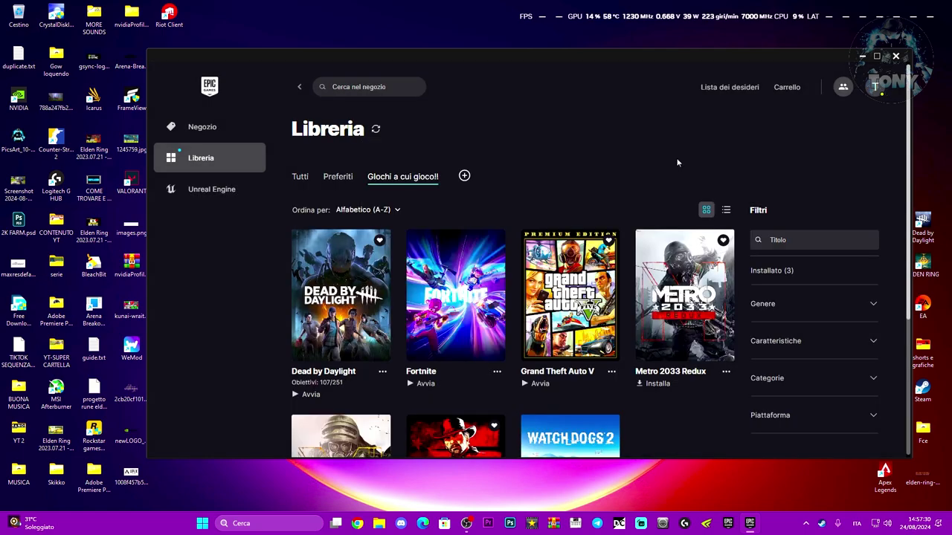
Launch Fortnite, decline the automatic best settings and leave the Battle Pass page.
left_click(421, 385)
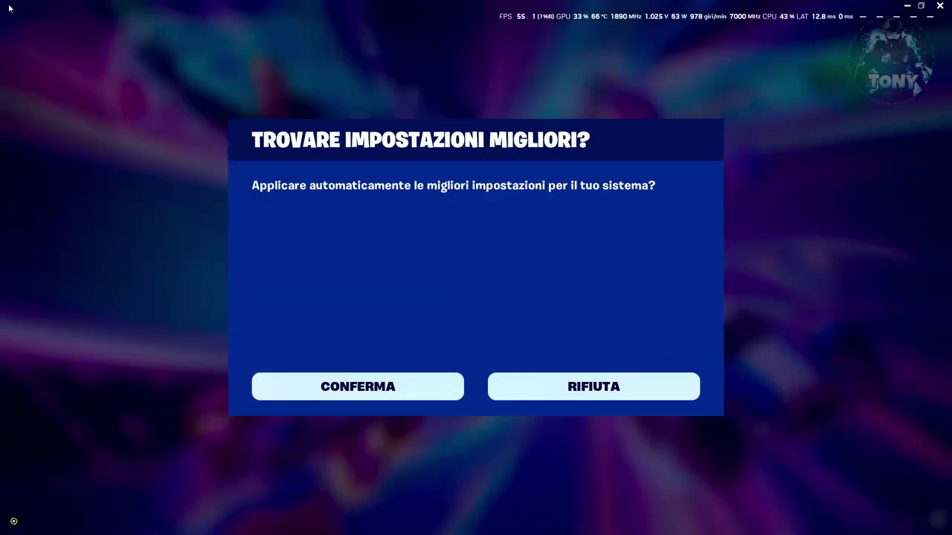
left_click(600, 392)
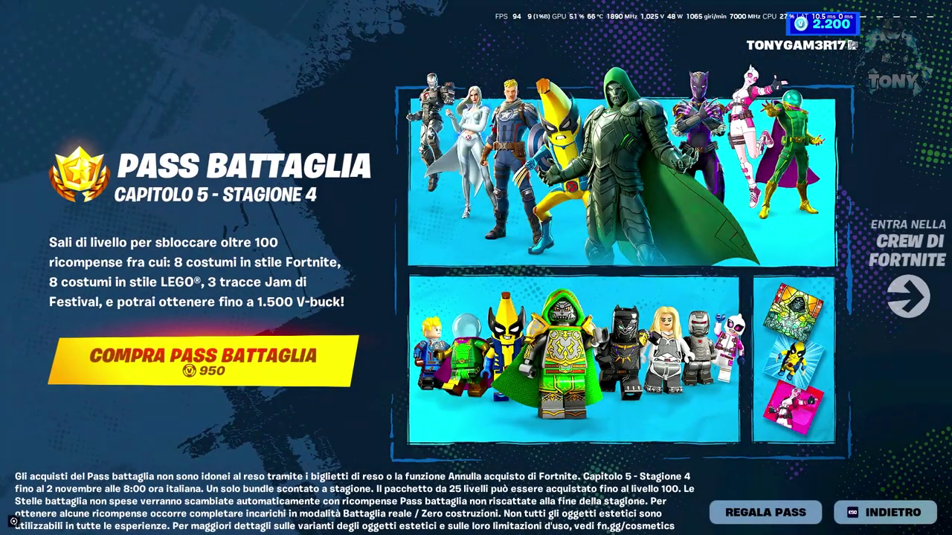
key("Escape")
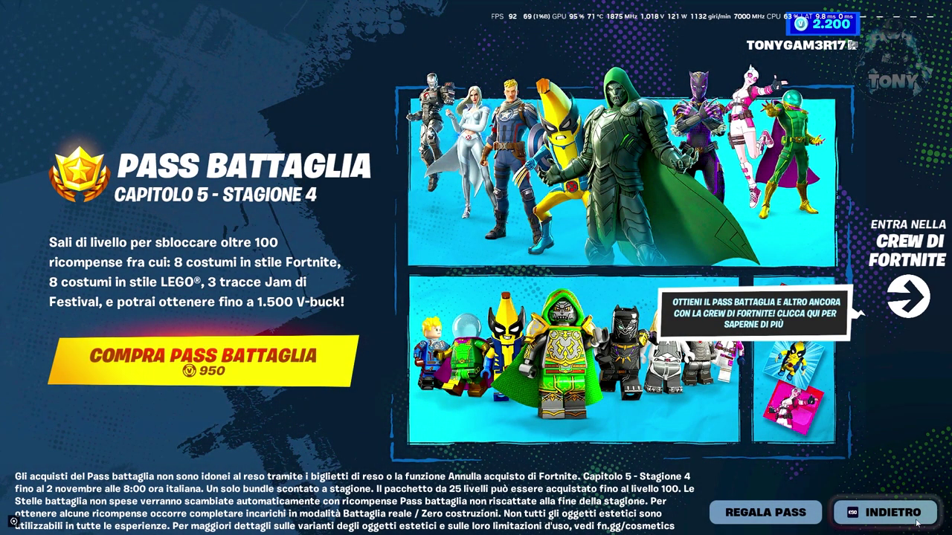
Leave the Battle Pass page, quit Fortnite with confirmation and open the game library in the Epic Games Launcher.
key("Escape")
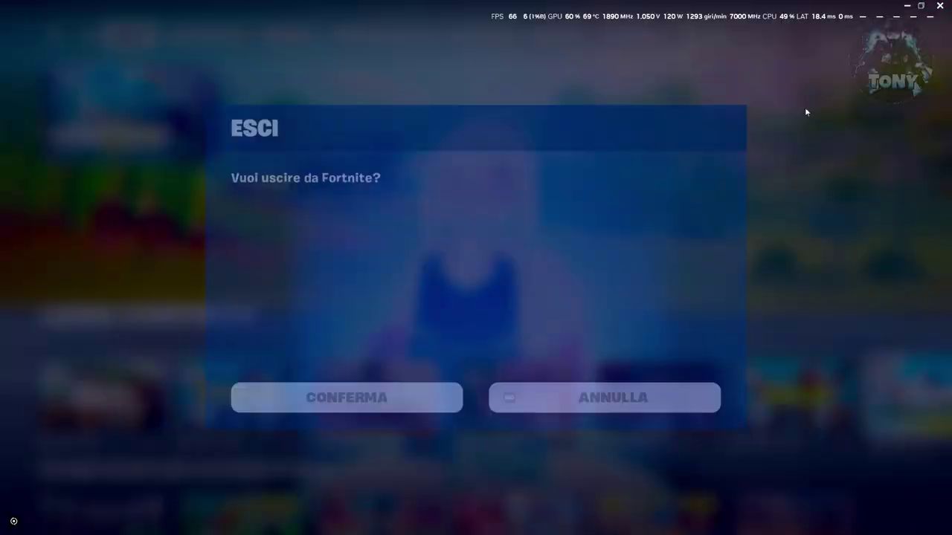
left_click(403, 385)
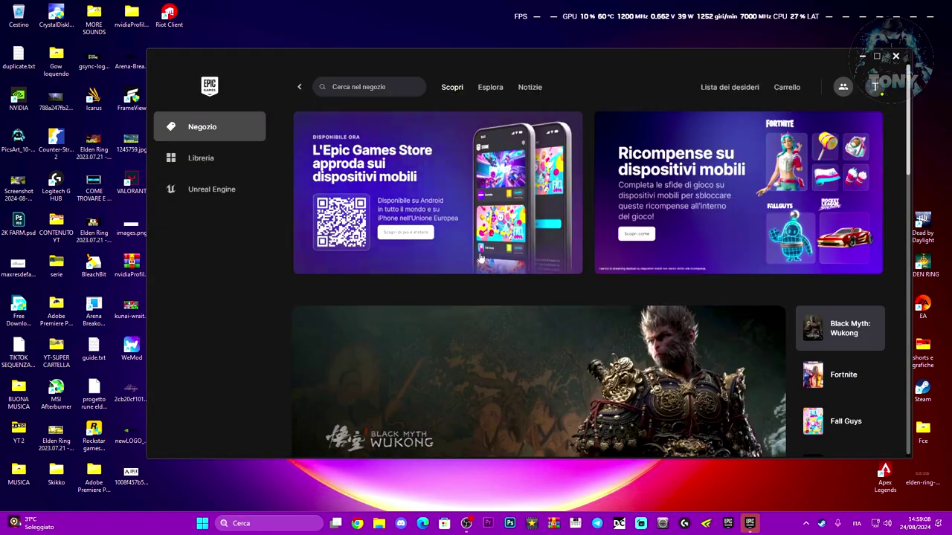
left_click(197, 158)
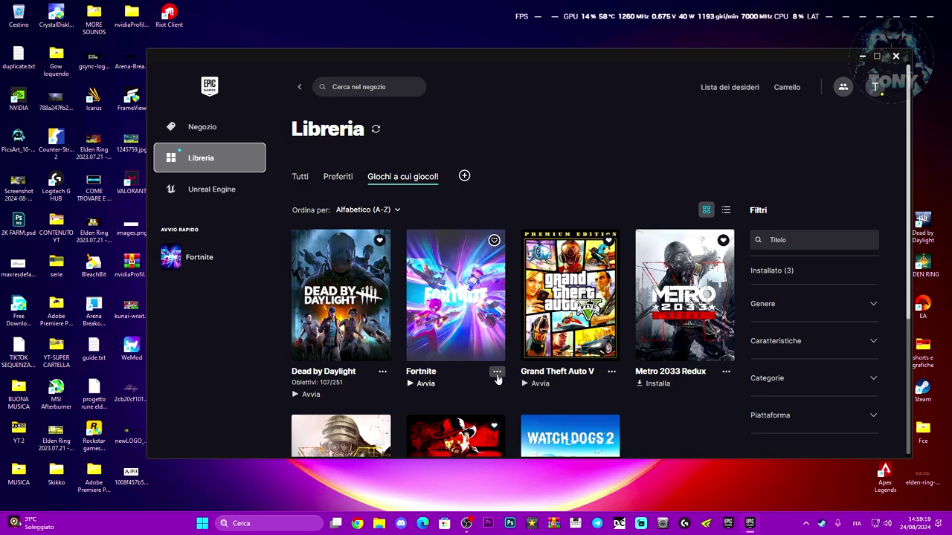
Open Fortnite's installation folder from its management settings and go to FortniteGame\Binaries\Win64.
left_click(496, 374)
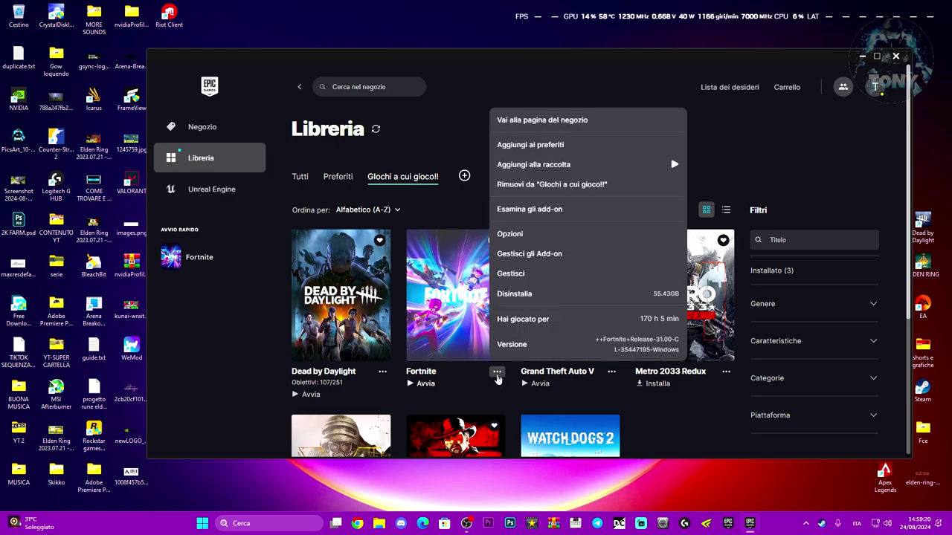
left_click(513, 275)
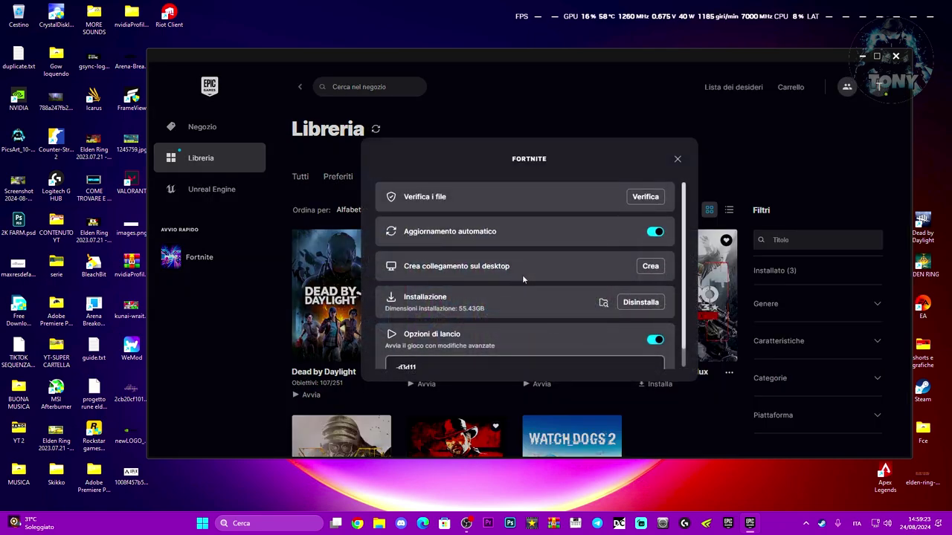
left_click(603, 303)
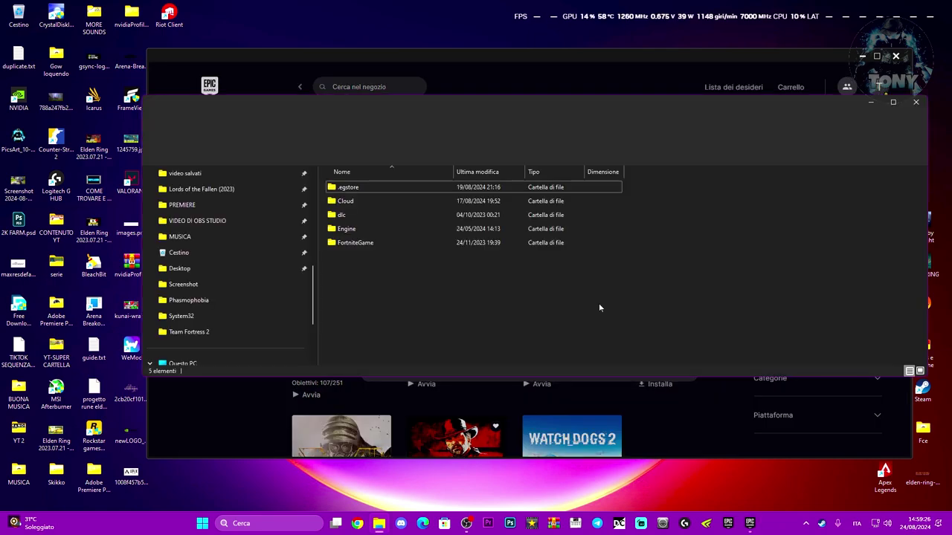
double_click(403, 242)
double_click(400, 190)
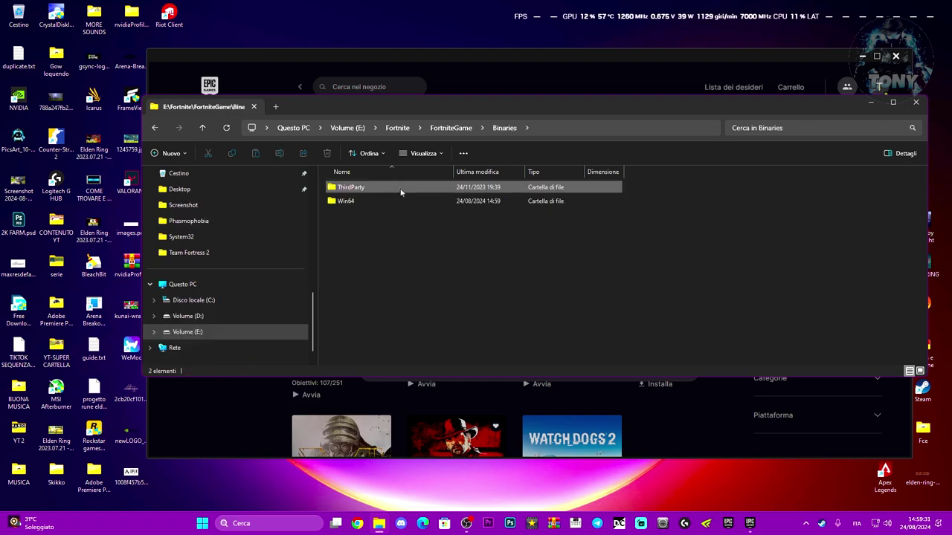
double_click(391, 202)
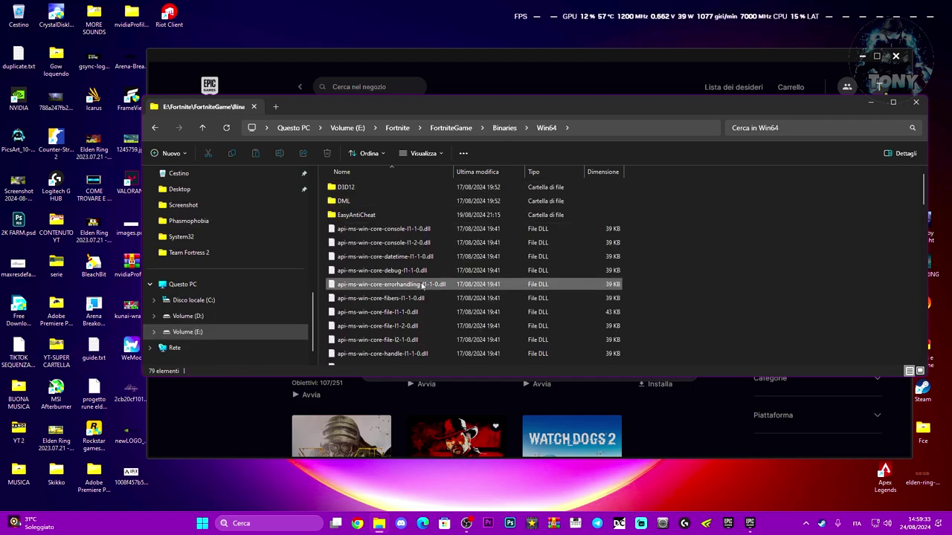
Find and select FortniteClient-Win64-Shipping.exe, its EAC_EOS variant and FortniteLauncher.exe in Win64, and close the folder and Fortnite's management settings.
scroll(421, 286, "down", 18)
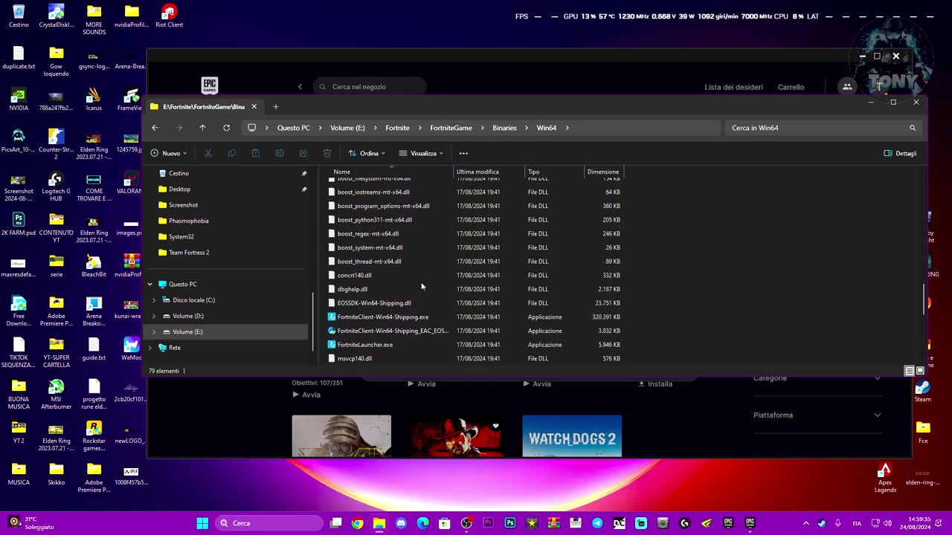
scroll(421, 286, "down", 3)
scroll(387, 290, "up", 2)
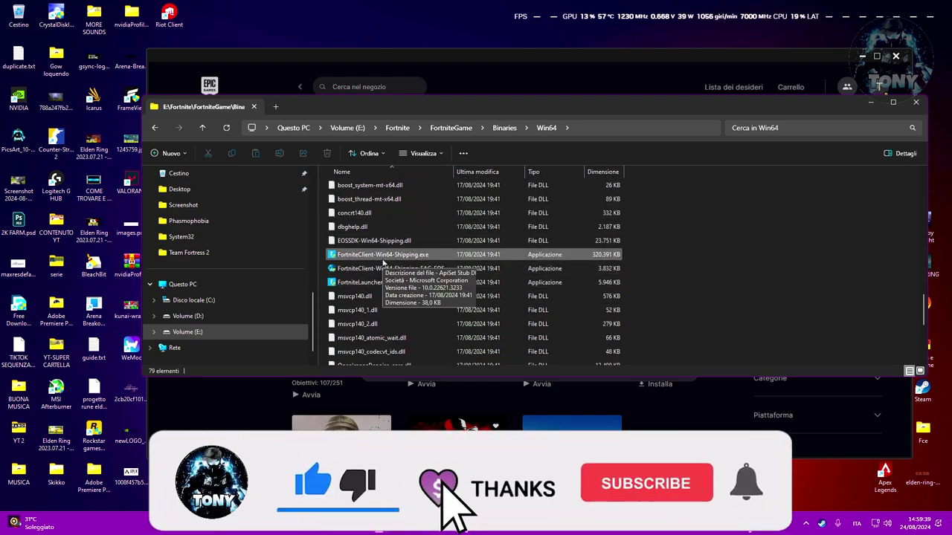
scroll(385, 262, "up", 1)
scroll(357, 263, "down", 1)
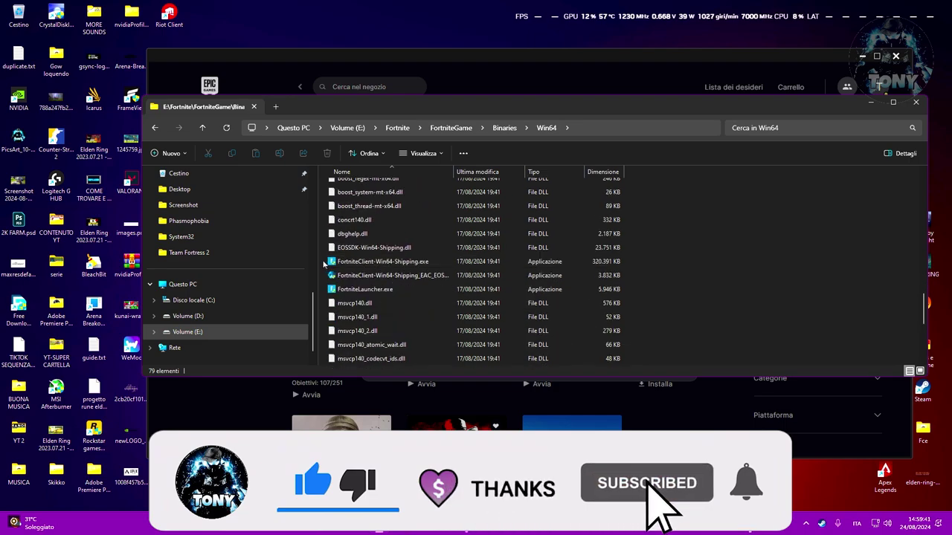
left_click_drag(324, 263, 396, 293)
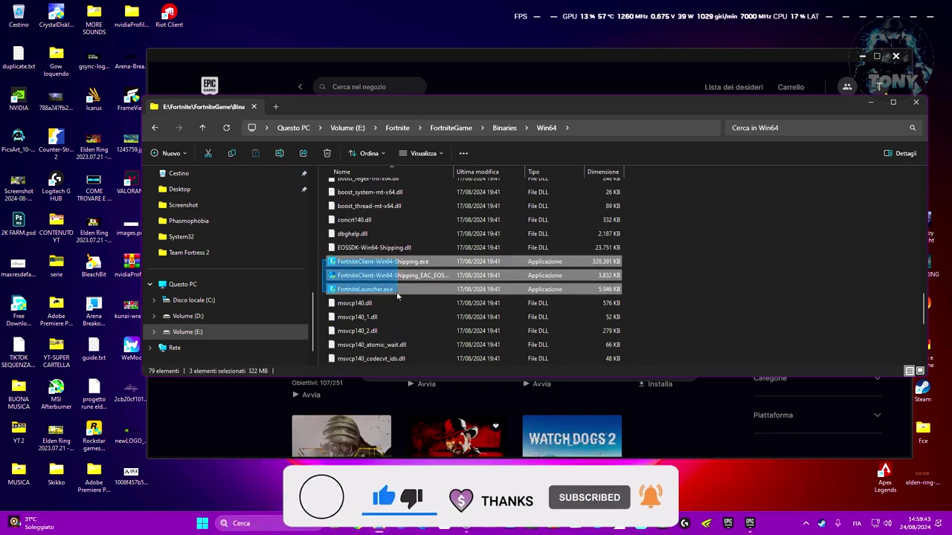
left_click(916, 103)
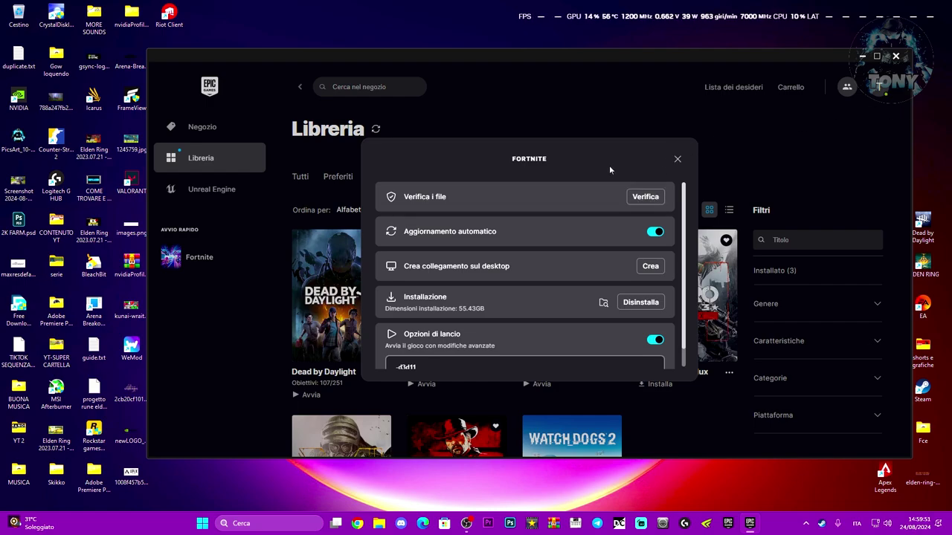
left_click(677, 160)
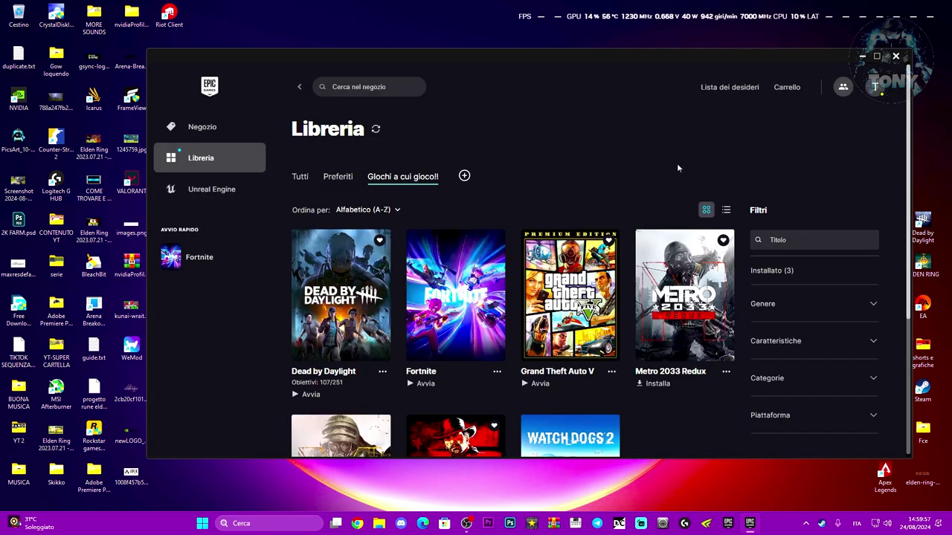
scroll(665, 321, "down", 2)
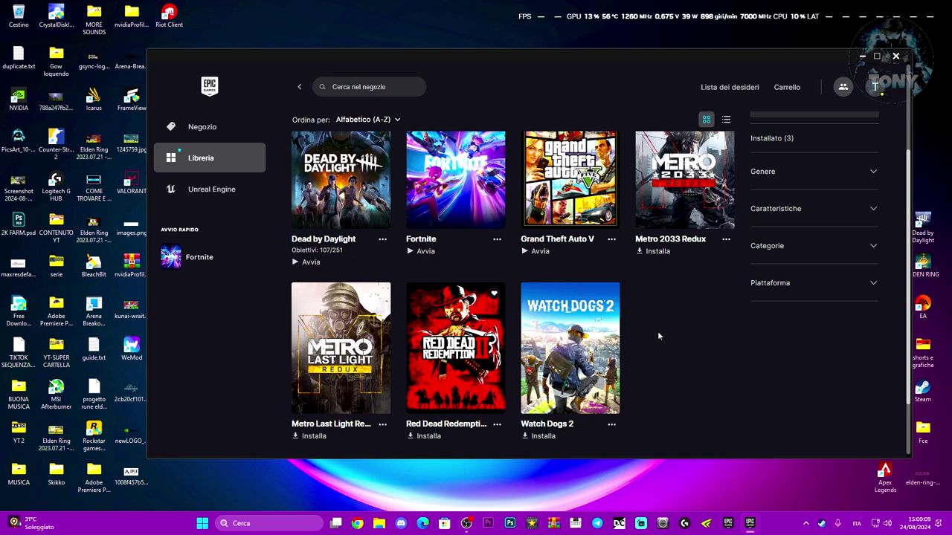
scroll(657, 336, "up", 1)
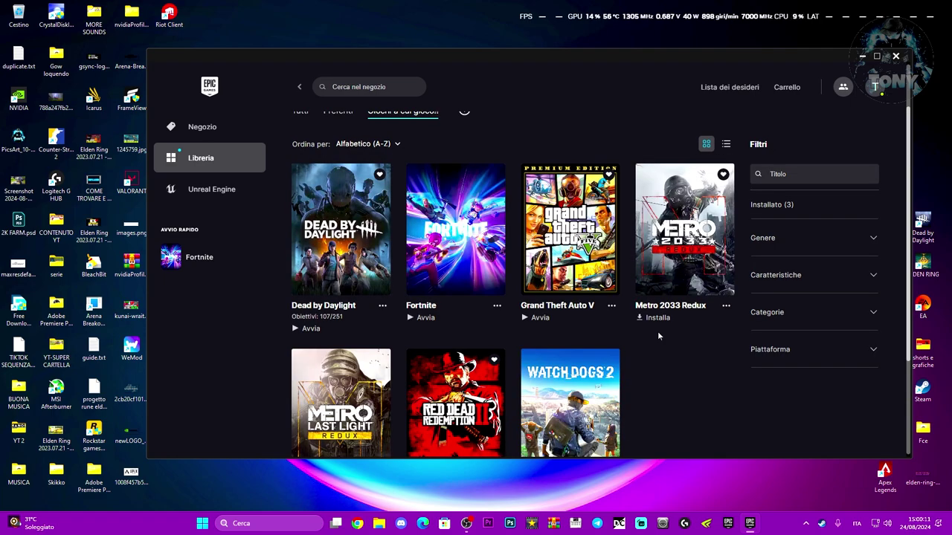